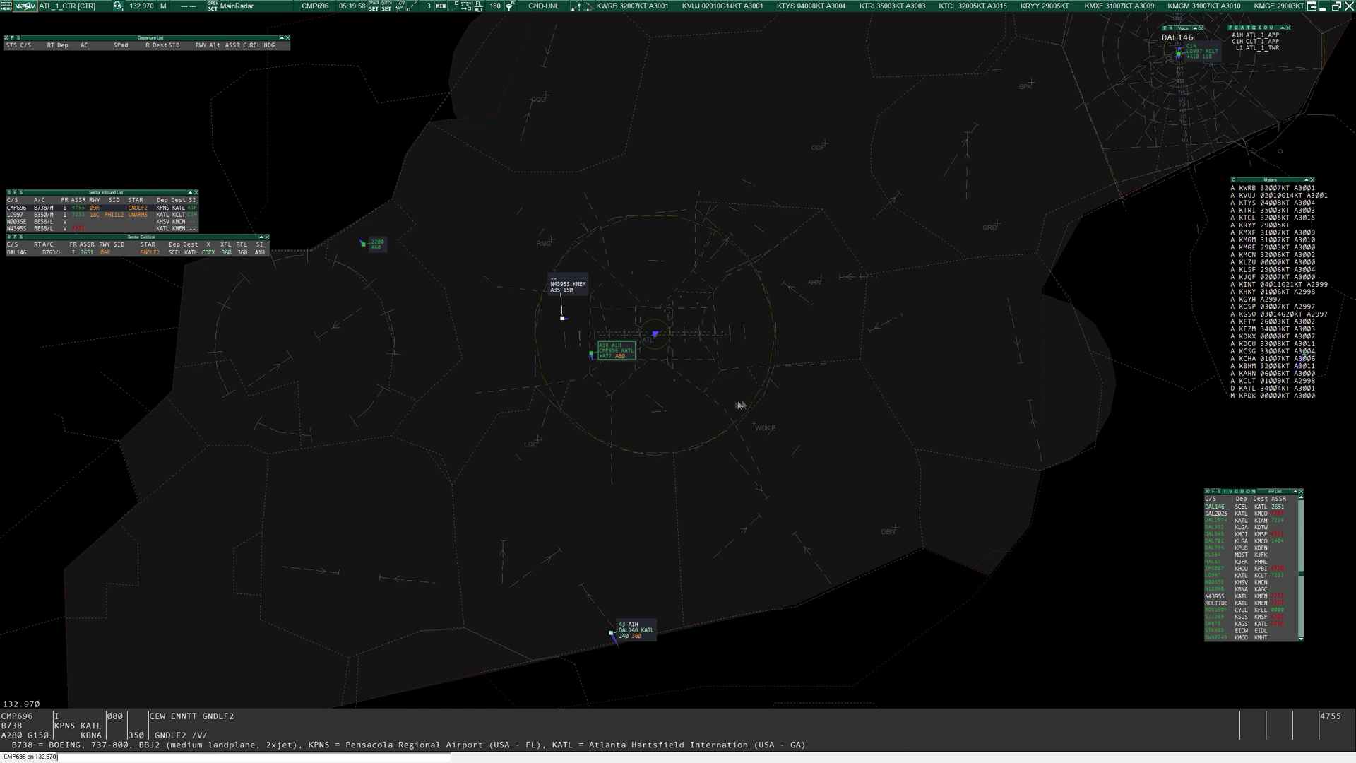
# Open the Active airport/runway selector from the toolbar.
pyautogui.click(402, 9)
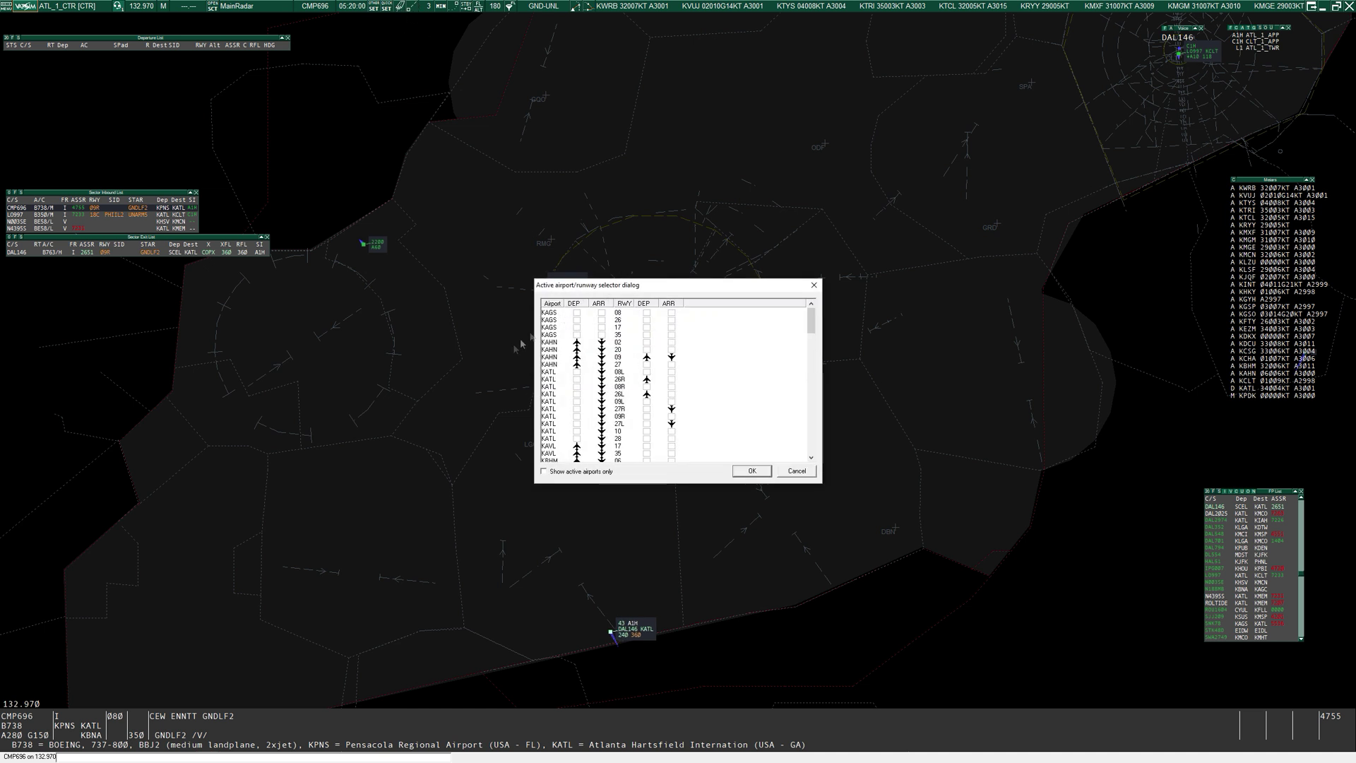
# Check the KATL departure and arrival runways in the selector and confirm with OK.
pyautogui.moveTo(648, 292); pyautogui.dragTo(333, 236)
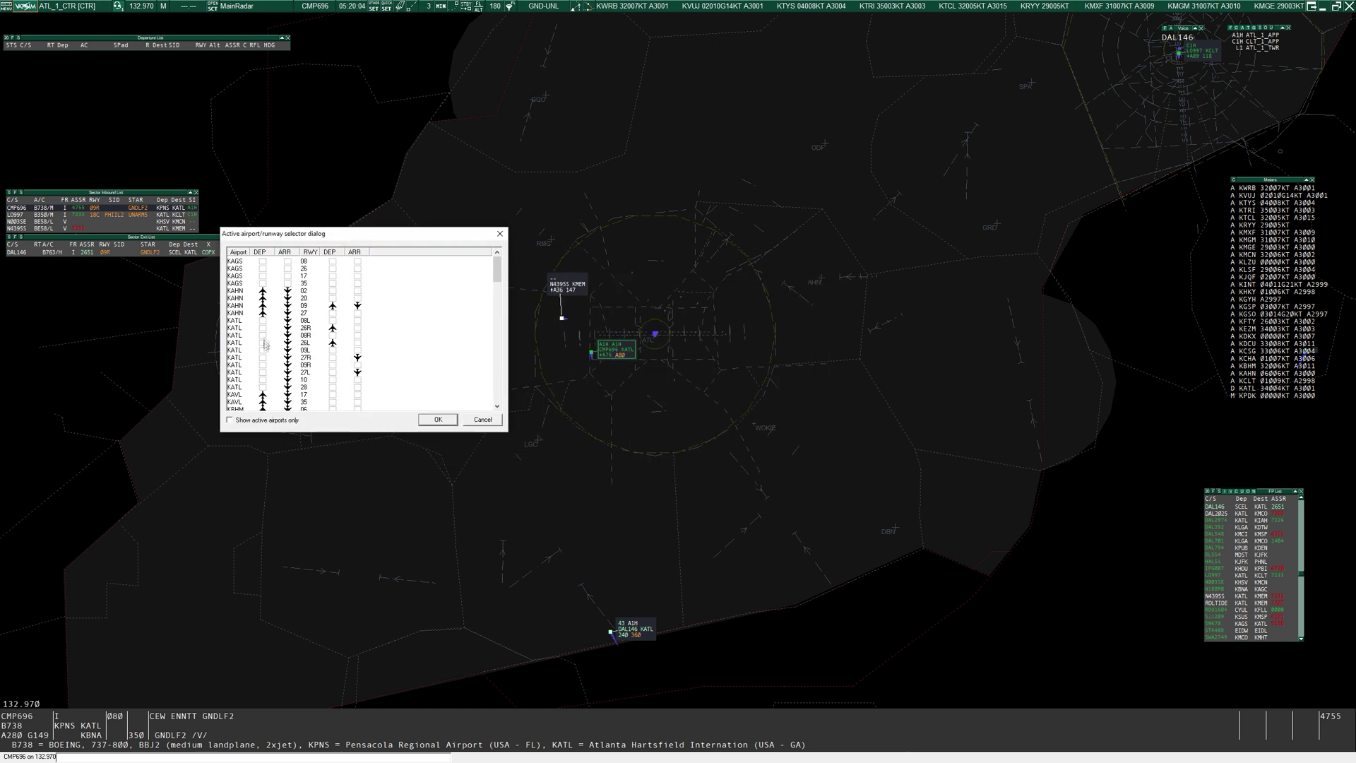
pyautogui.scroll(-5, 263, 353)
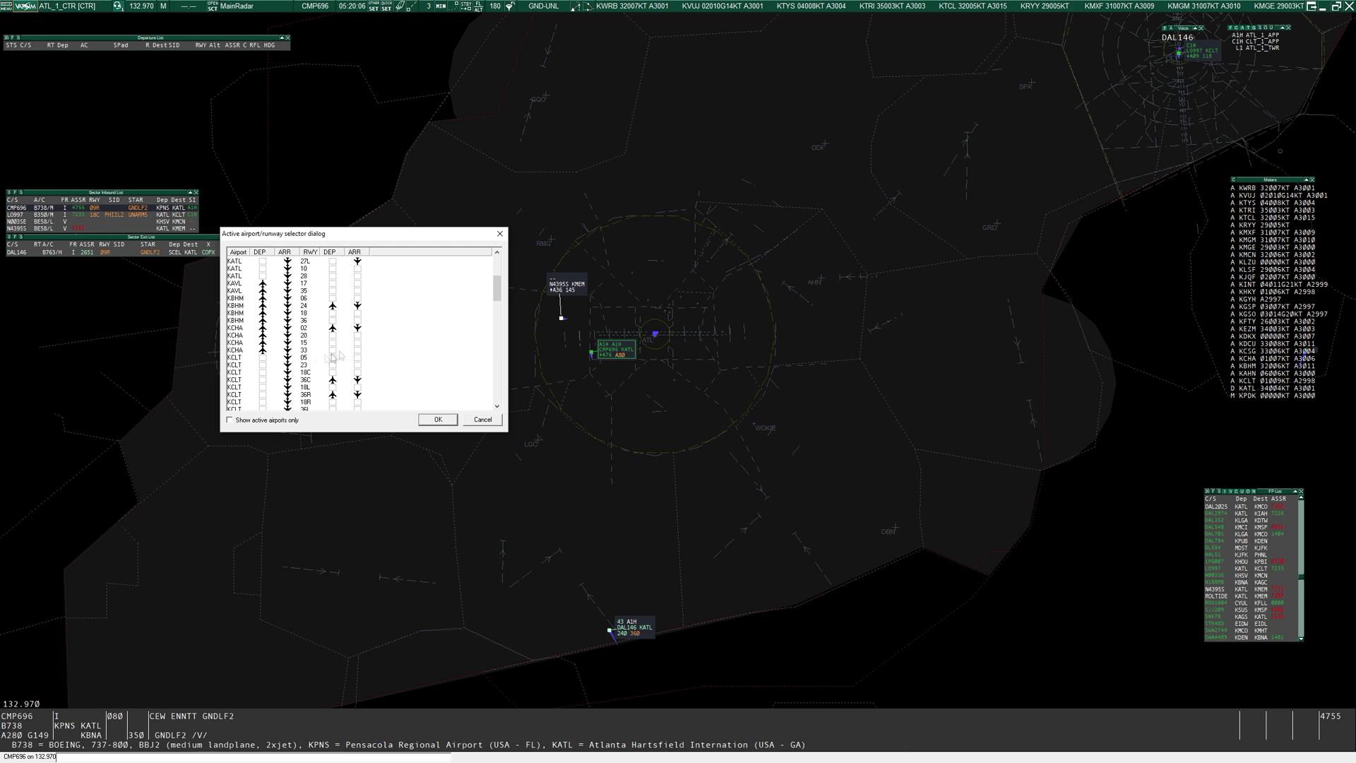
pyautogui.click(439, 421)
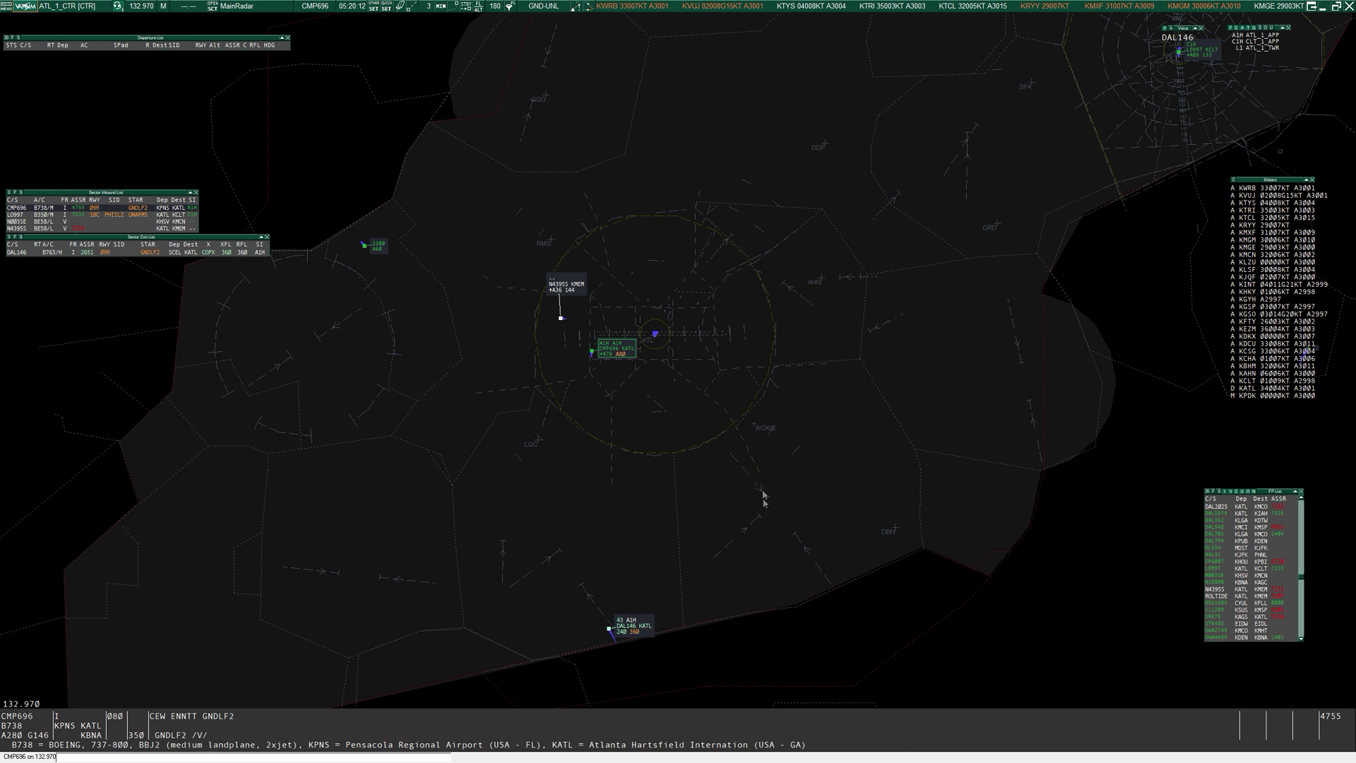
# Select DAL146 and display its planned route on the scope.
pyautogui.moveTo(660, 557); pyautogui.dragTo(671, 438)
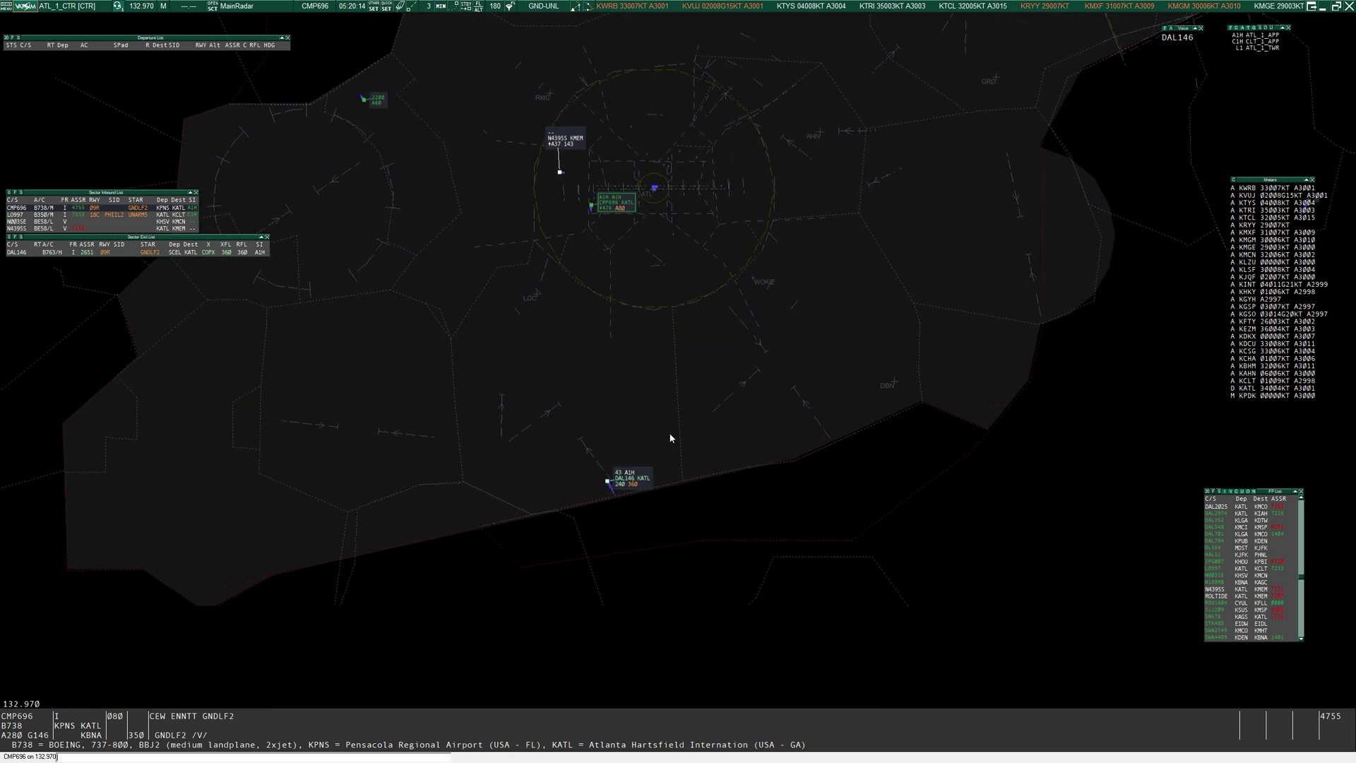
pyautogui.scroll(3, 626, 519)
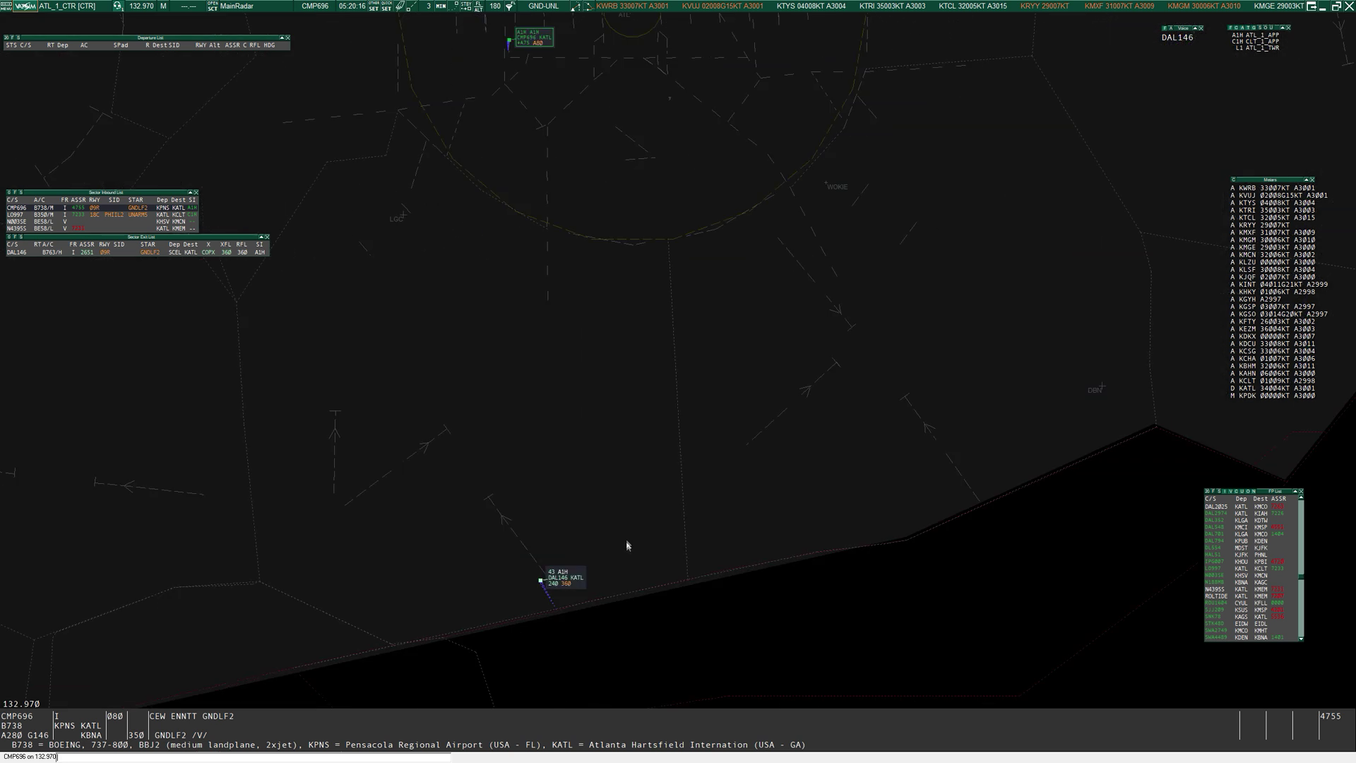
pyautogui.moveTo(626, 545); pyautogui.dragTo(638, 519)
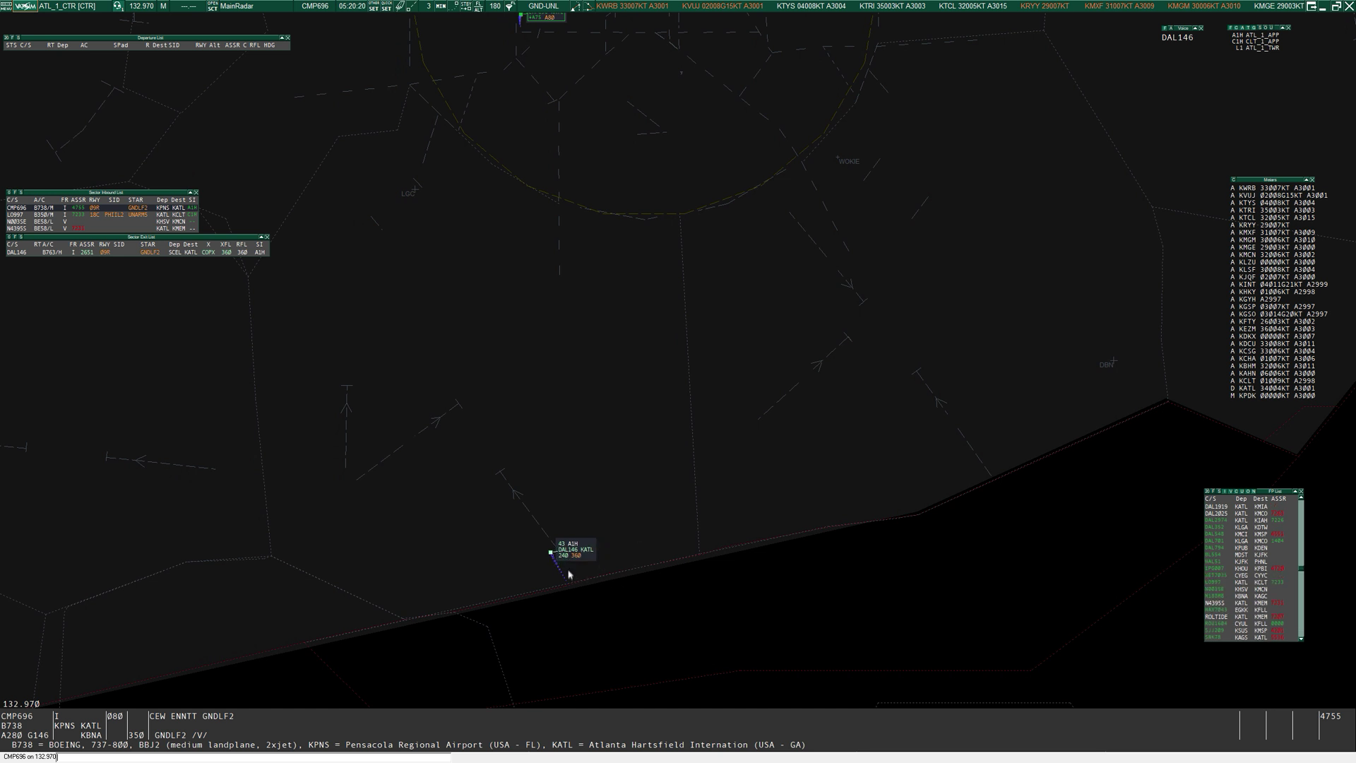
pyautogui.moveTo(571, 554)
pyautogui.click(572, 555)
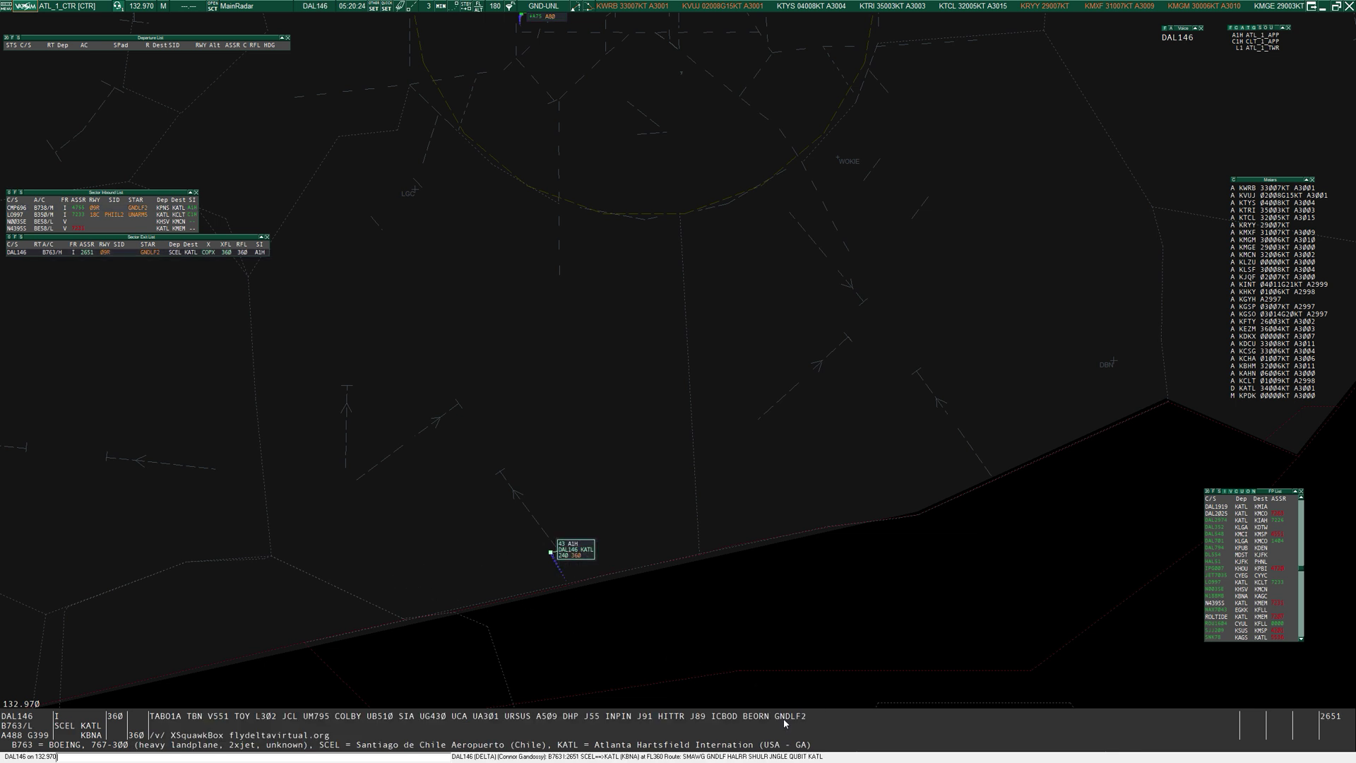
pyautogui.click(573, 553)
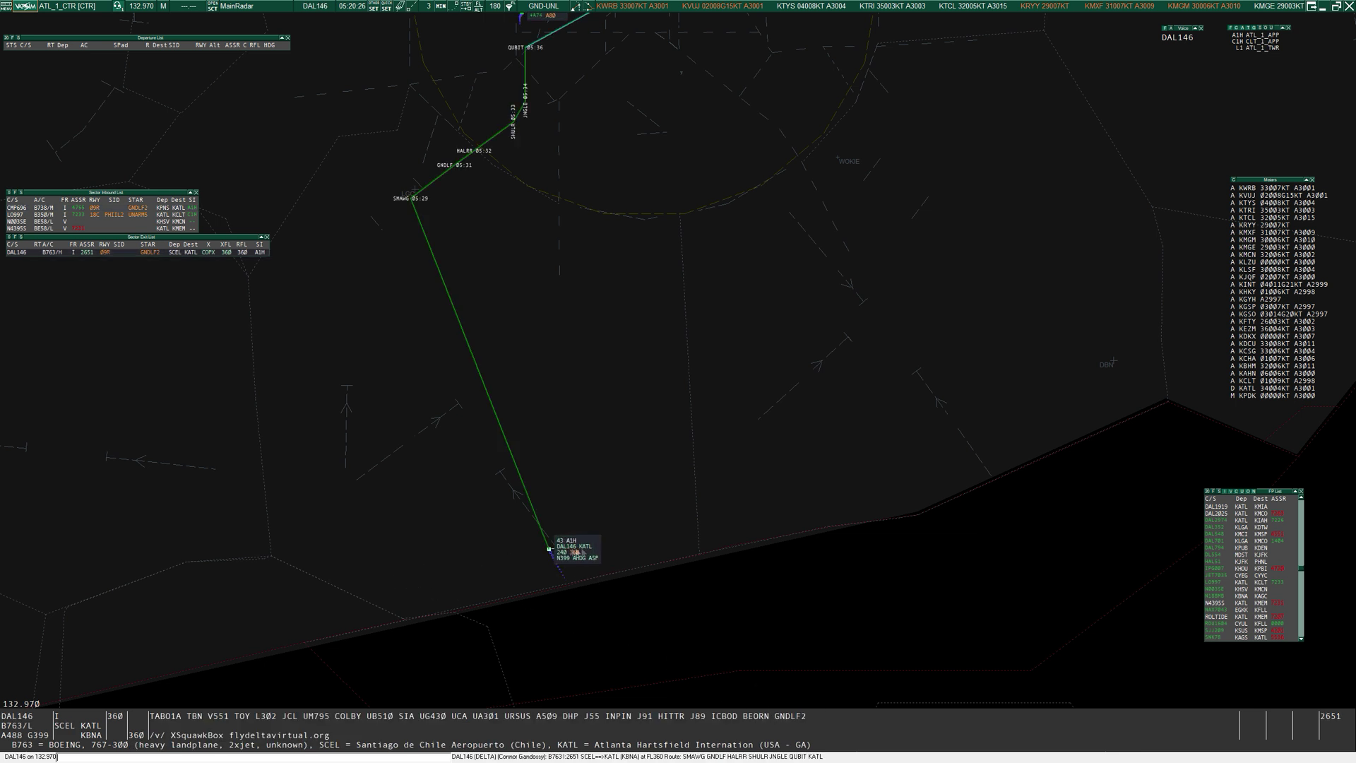
# Follow DAL146's route into KATL via SMAWG and GNDLF, then recentre on Atlanta.
pyautogui.moveTo(470, 239); pyautogui.dragTo(469, 298)
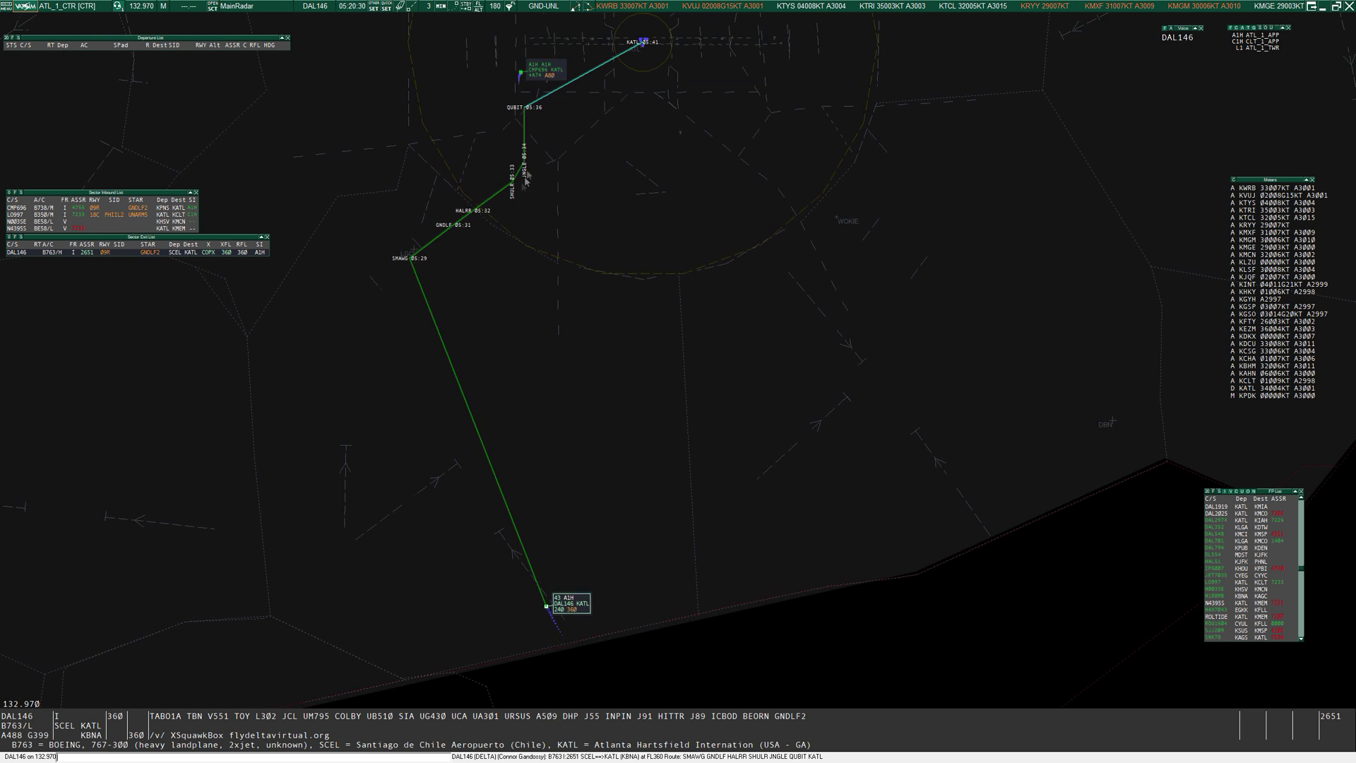
pyautogui.scroll(2, 531, 205)
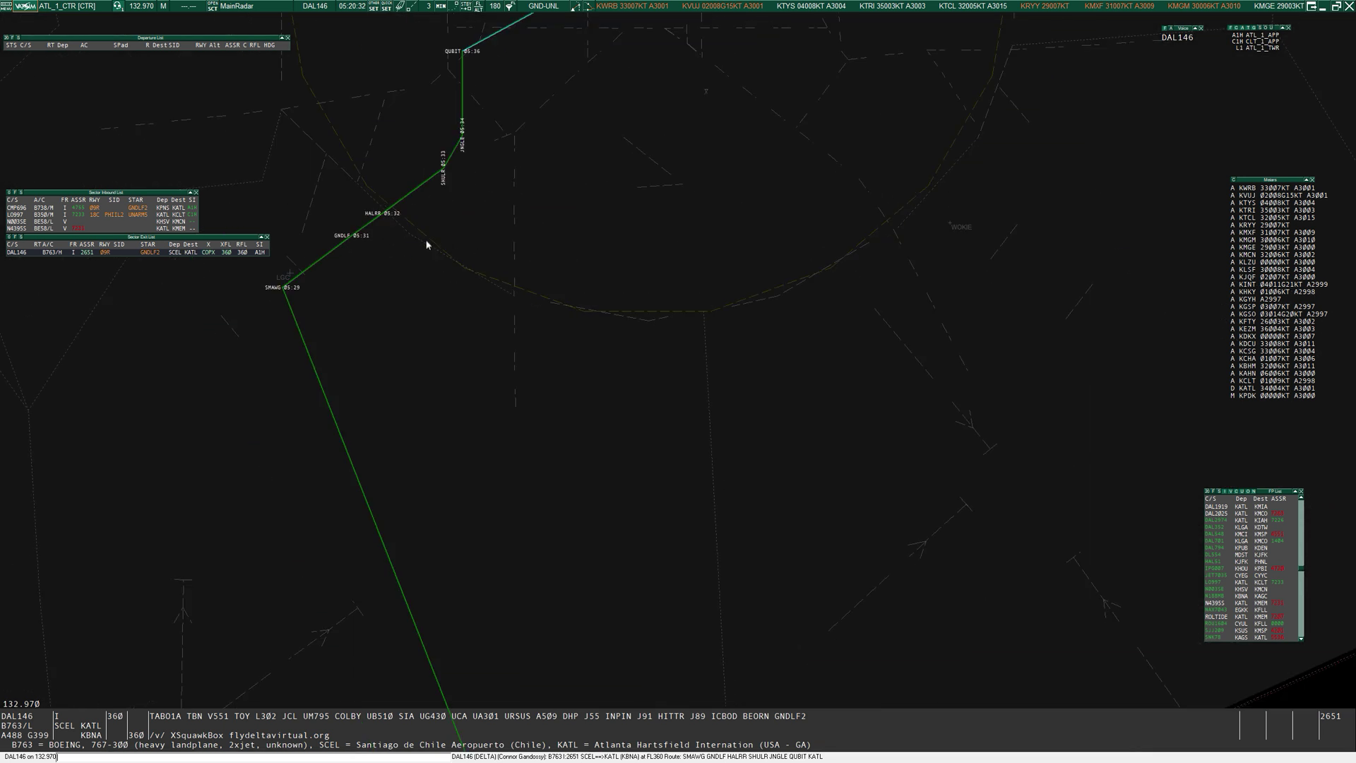
pyautogui.scroll(-3, 559, 220)
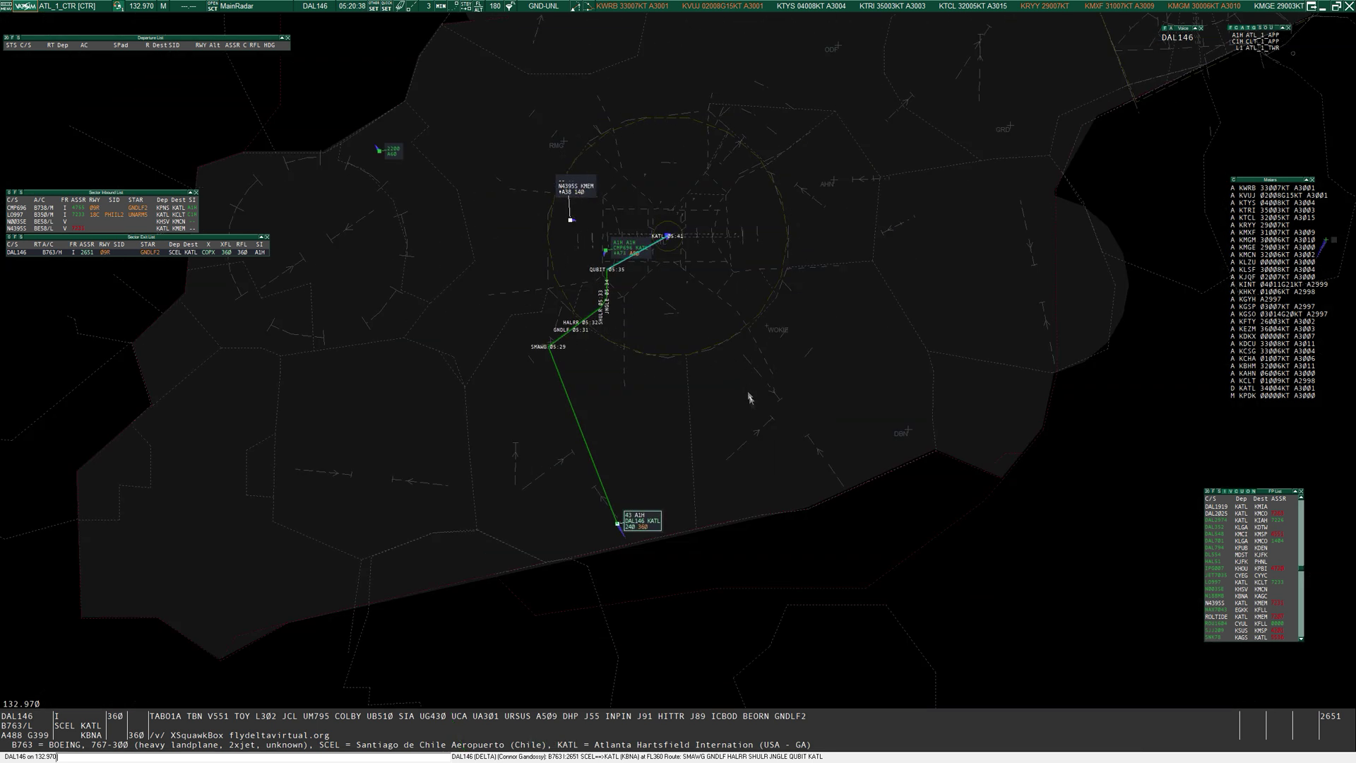
pyautogui.moveTo(639, 524)
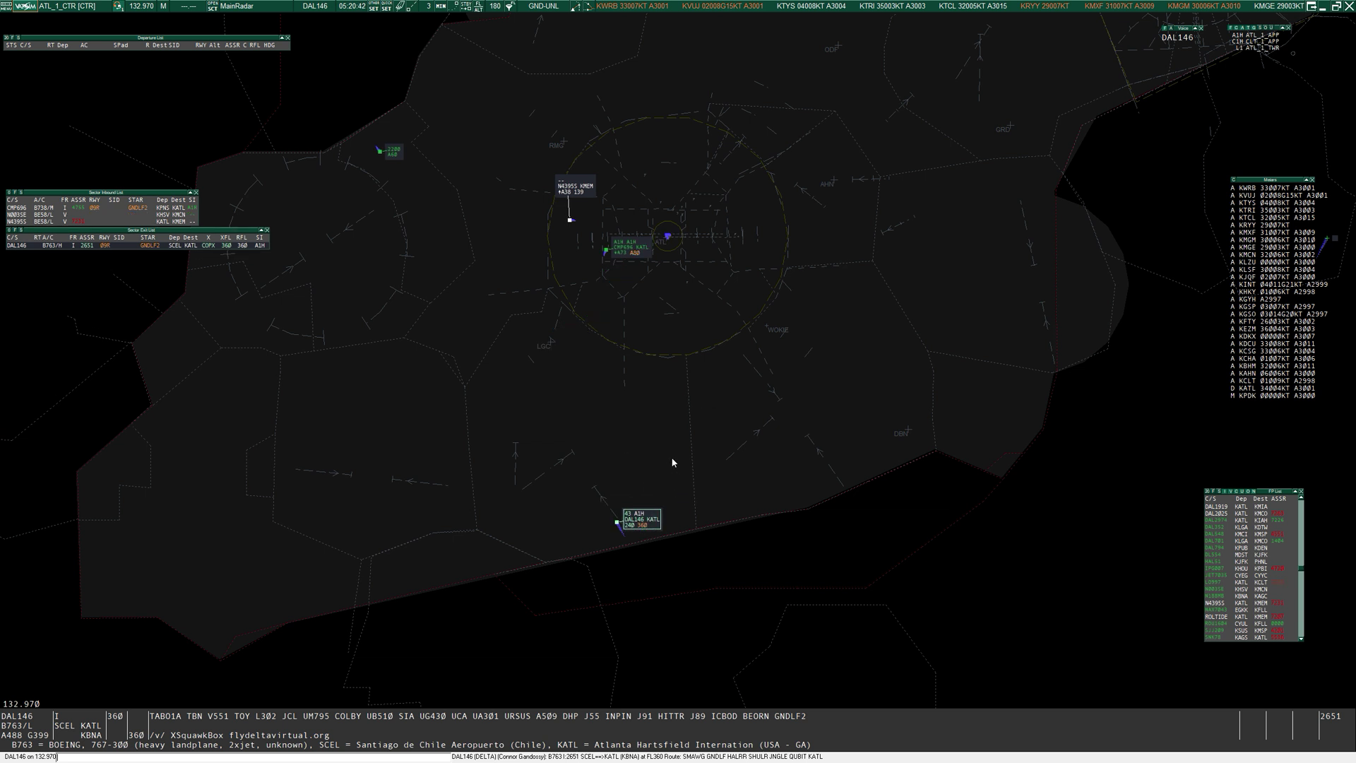
pyautogui.moveTo(701, 399); pyautogui.dragTo(706, 463)
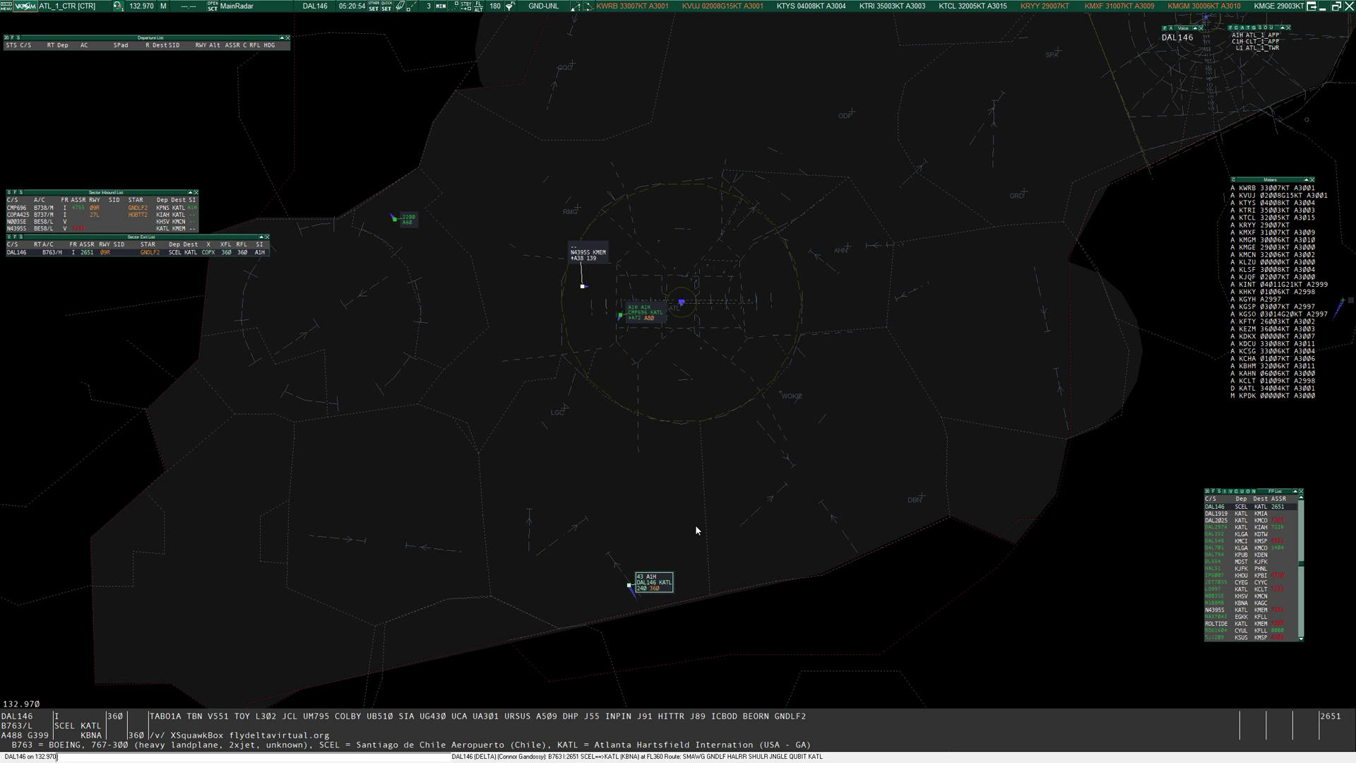
# Give DAL146 a temporary altitude of A080, then show UAL434's pending messages.
pyautogui.click(662, 581)
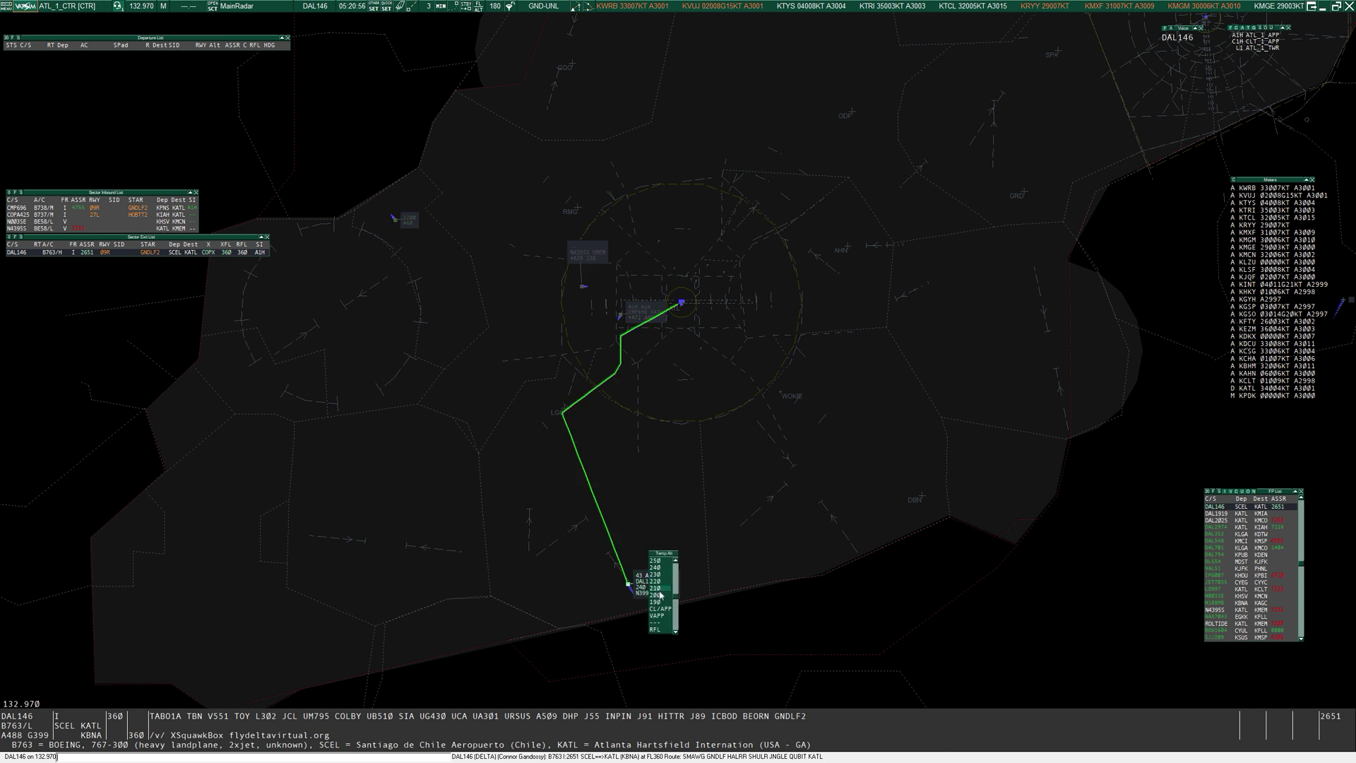
pyautogui.scroll(-4, 662, 597)
pyautogui.click(663, 595)
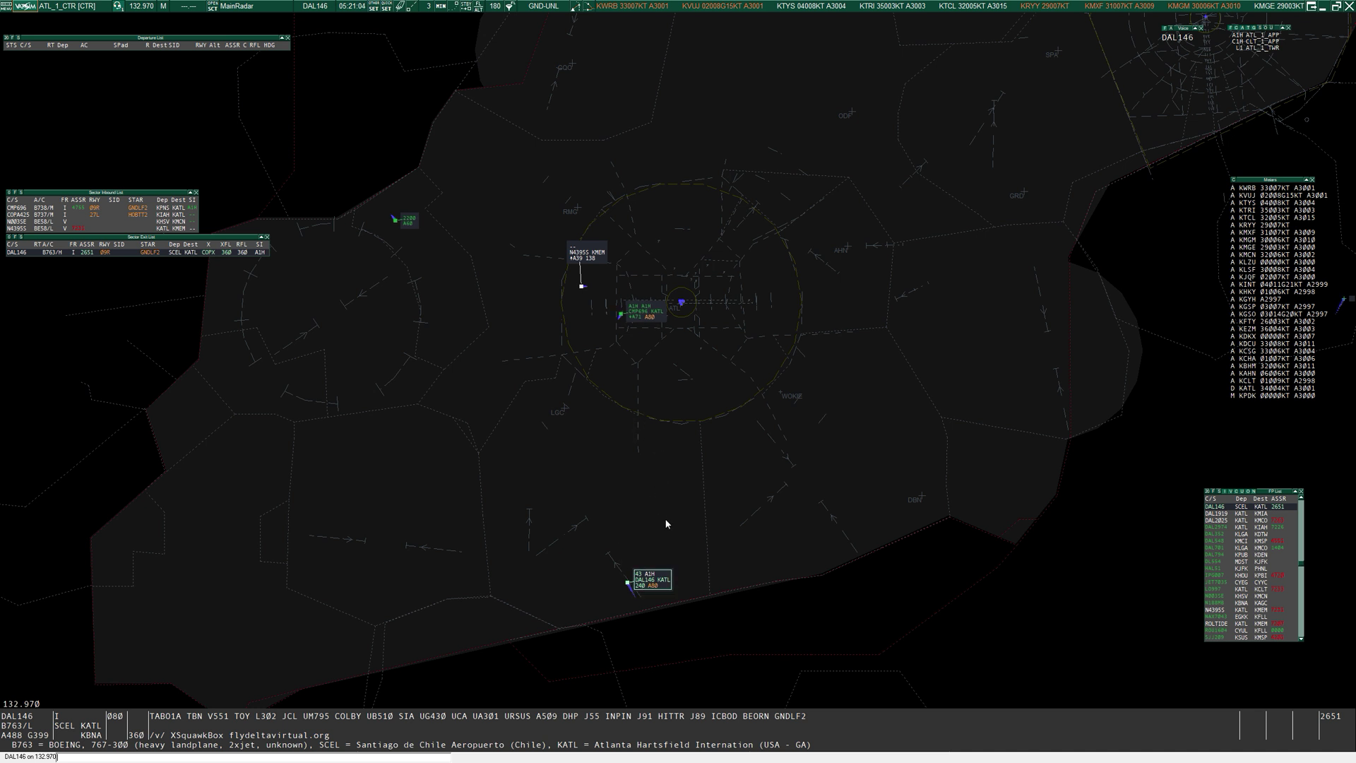
pyautogui.scroll(1, 667, 524)
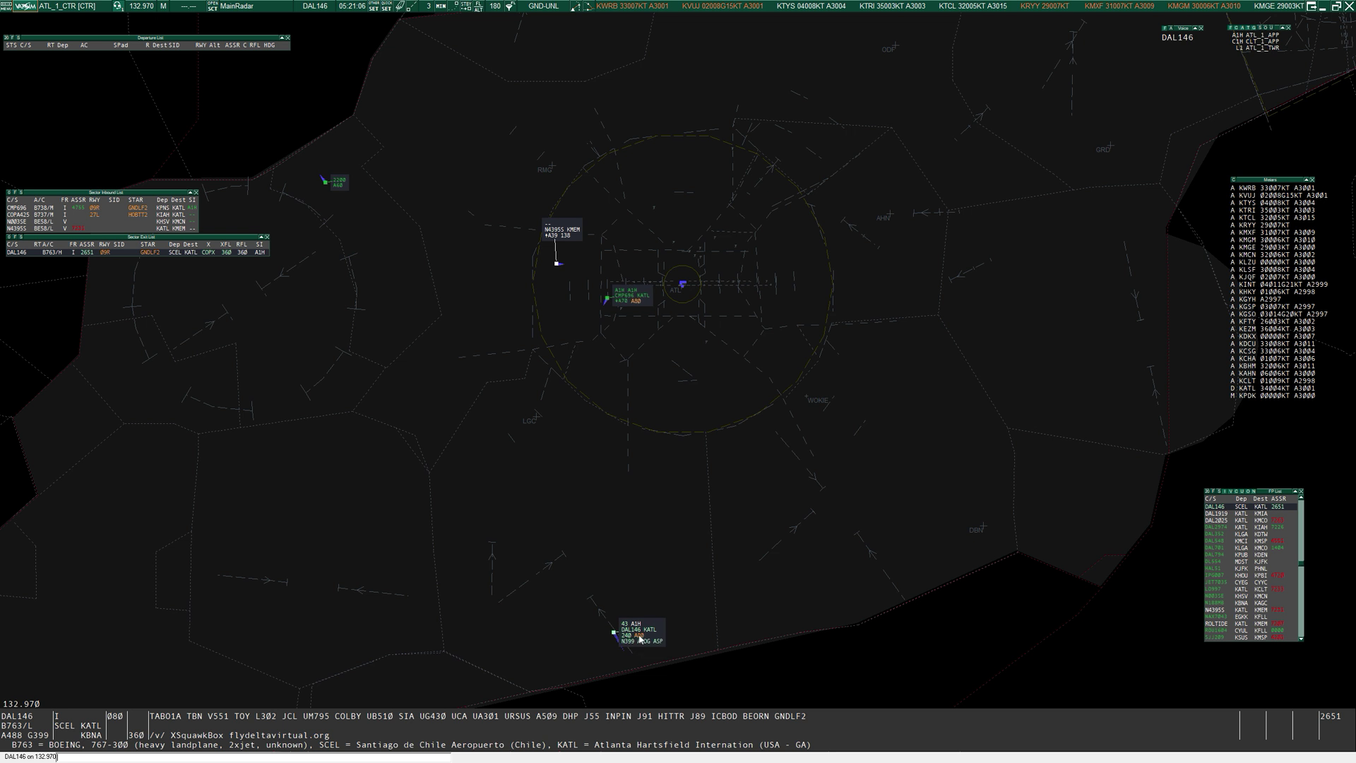
pyautogui.click(643, 636)
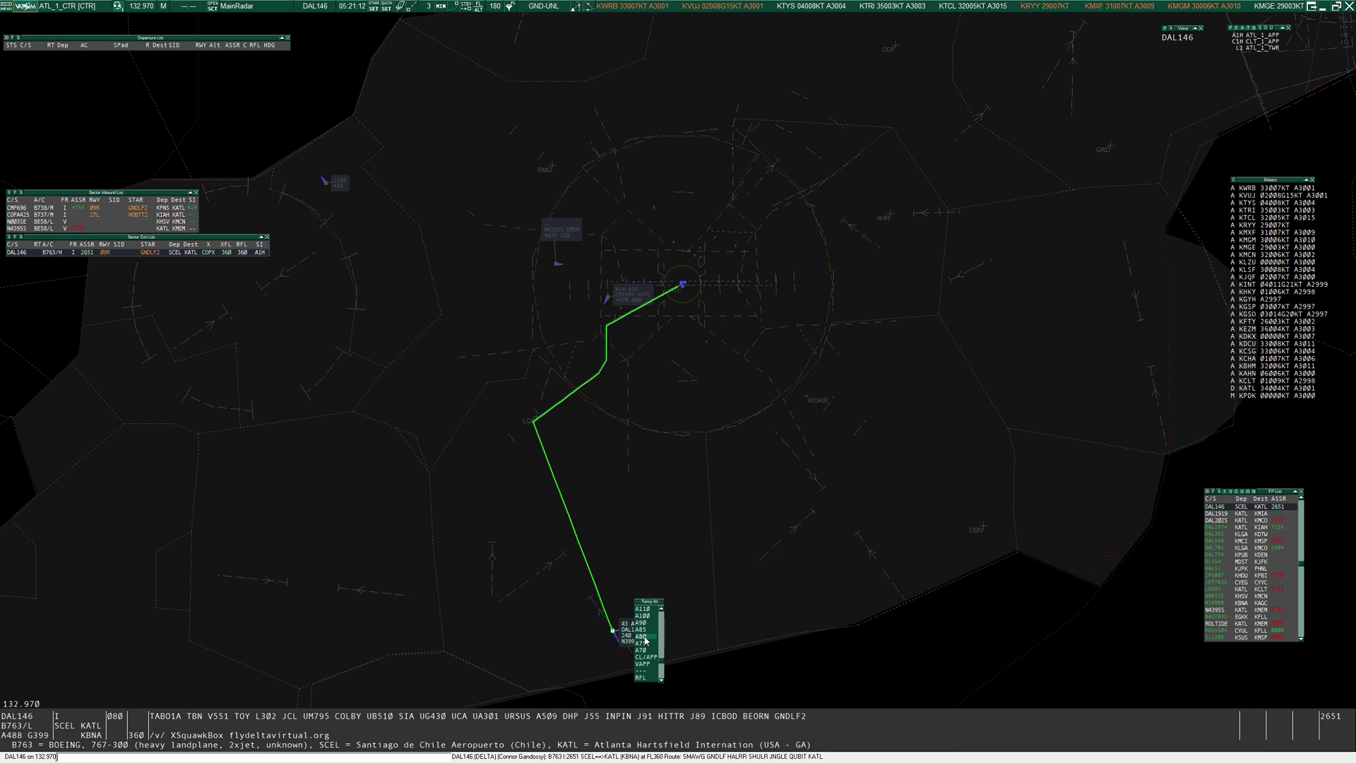
pyautogui.click(644, 639)
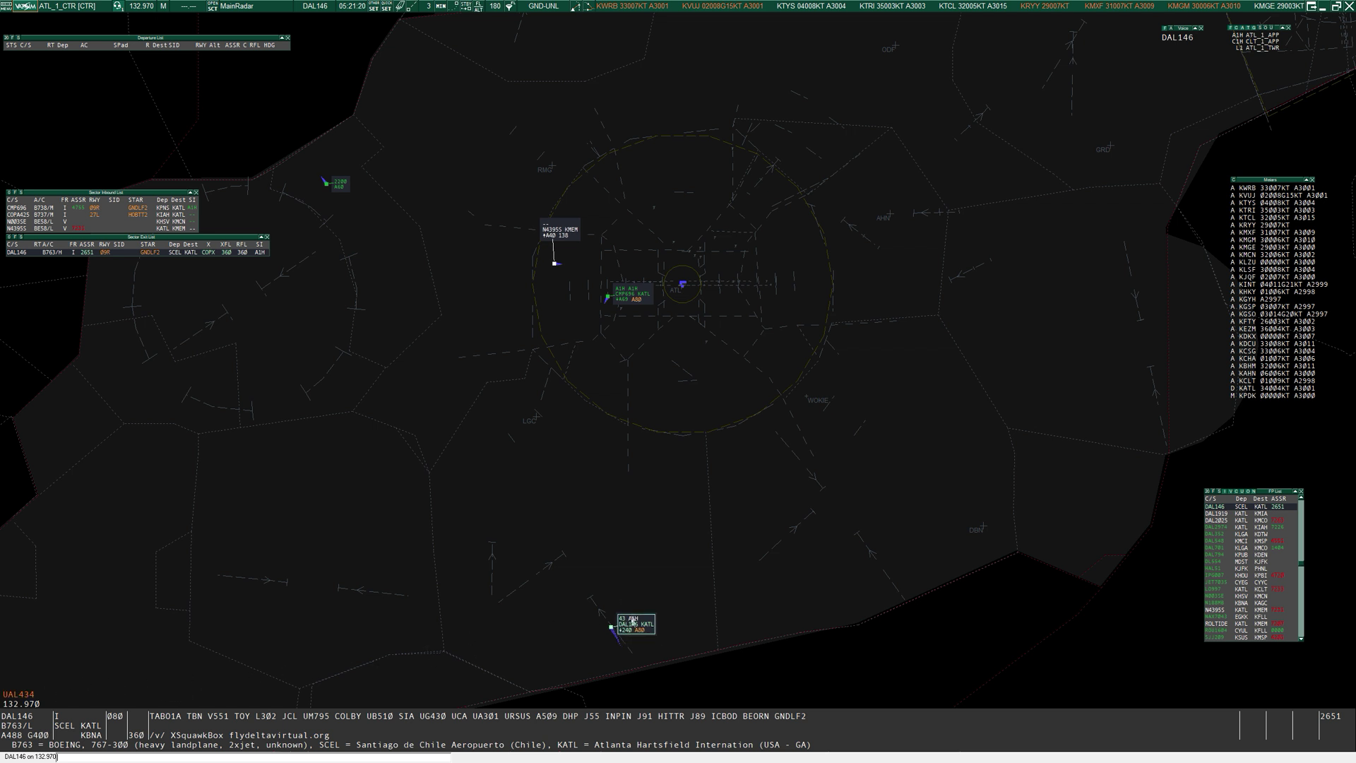
pyautogui.click(21, 694)
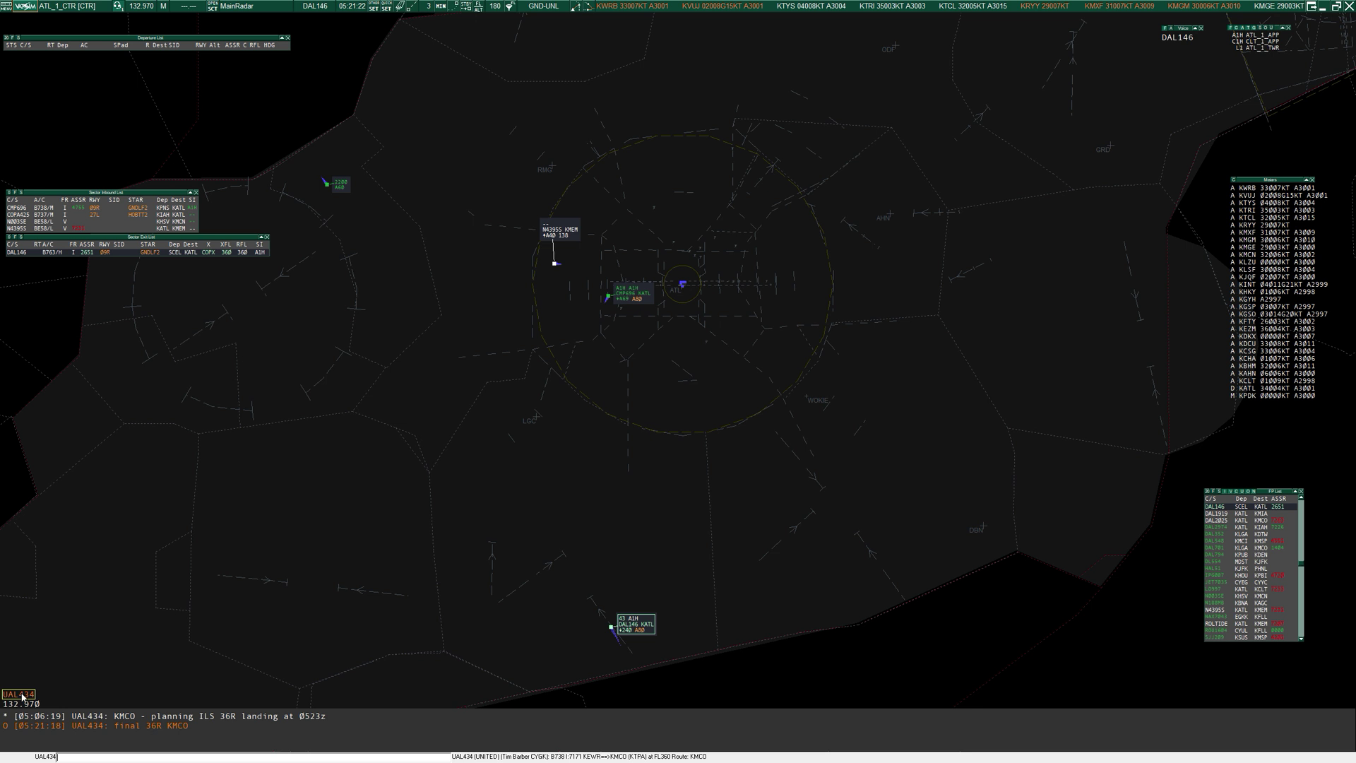
# Acknowledge UAL434's message and measure distance and bearing from DAL146.
pyautogui.click(19, 696)
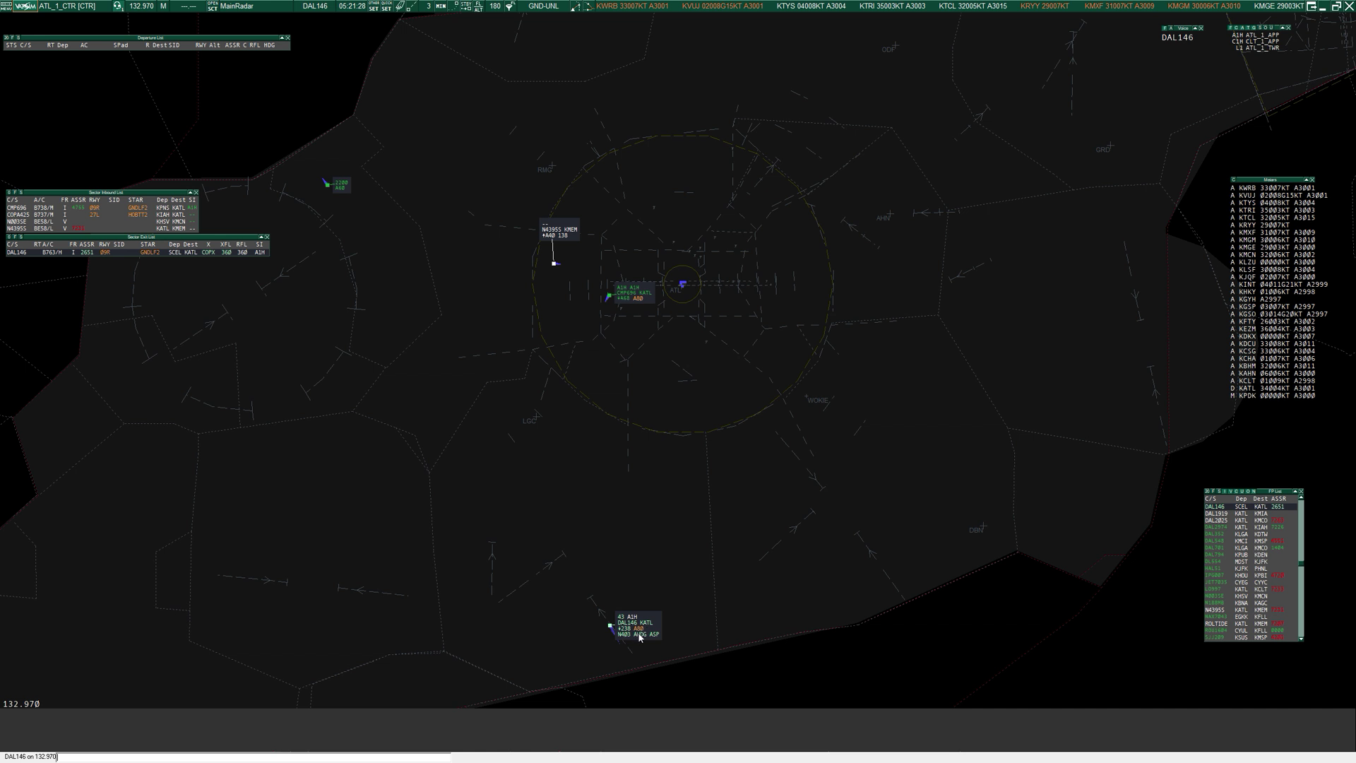
pyautogui.scroll(4, 609, 651)
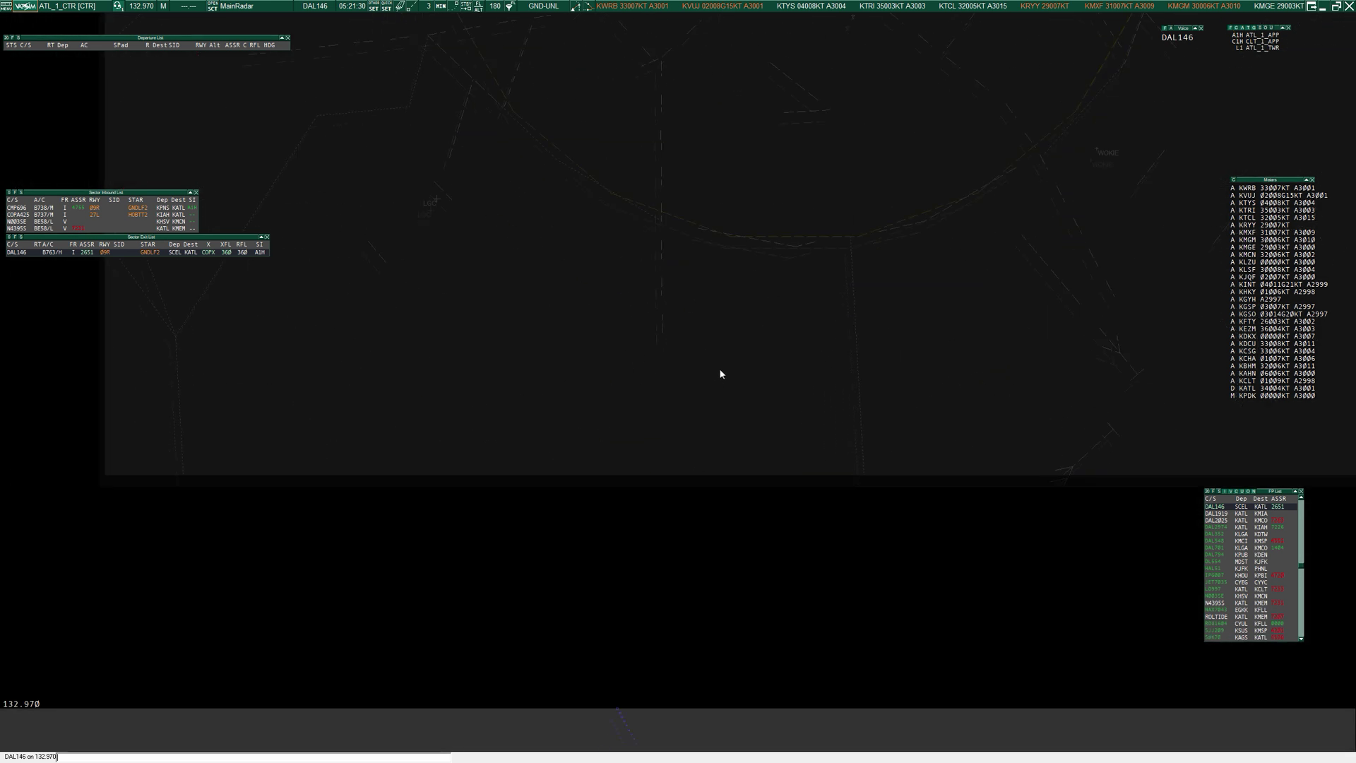
pyautogui.scroll(3, 721, 373)
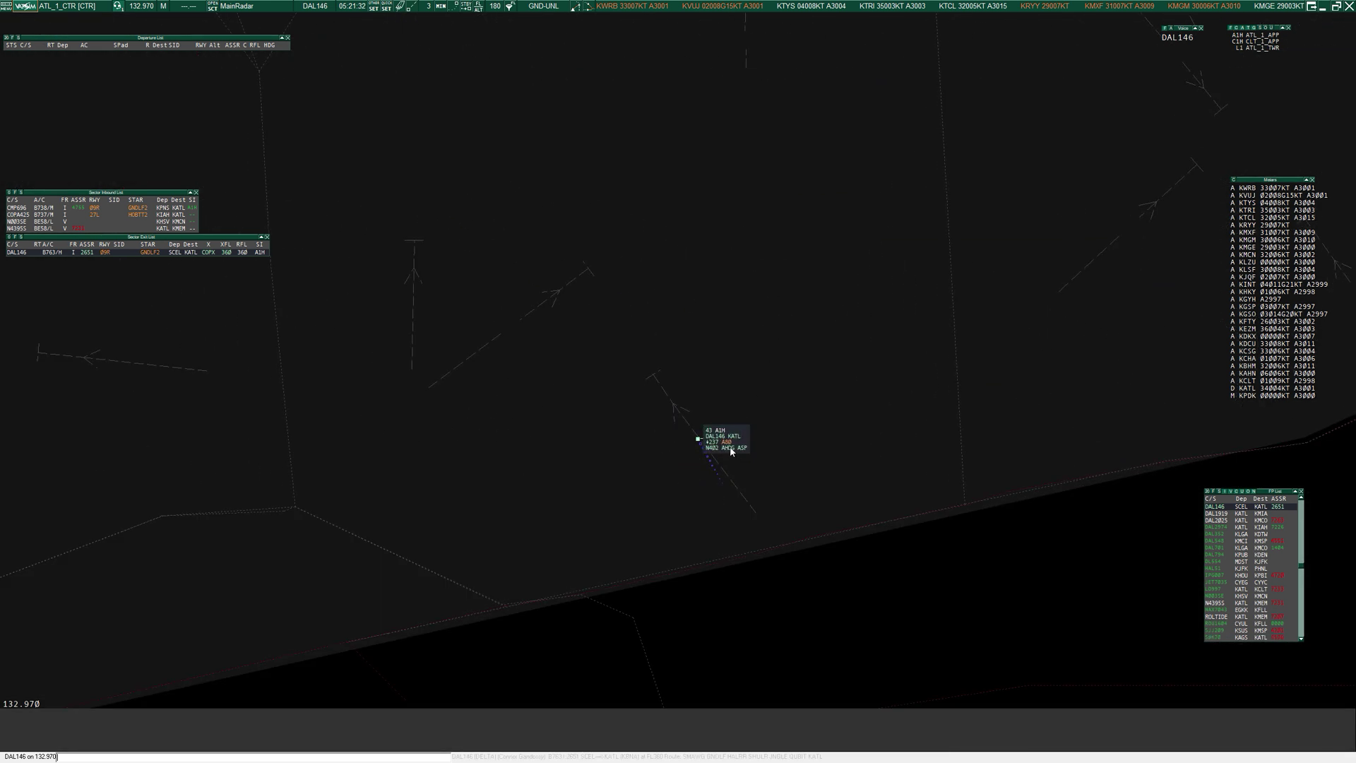
pyautogui.moveTo(731, 452); pyautogui.dragTo(777, 397)
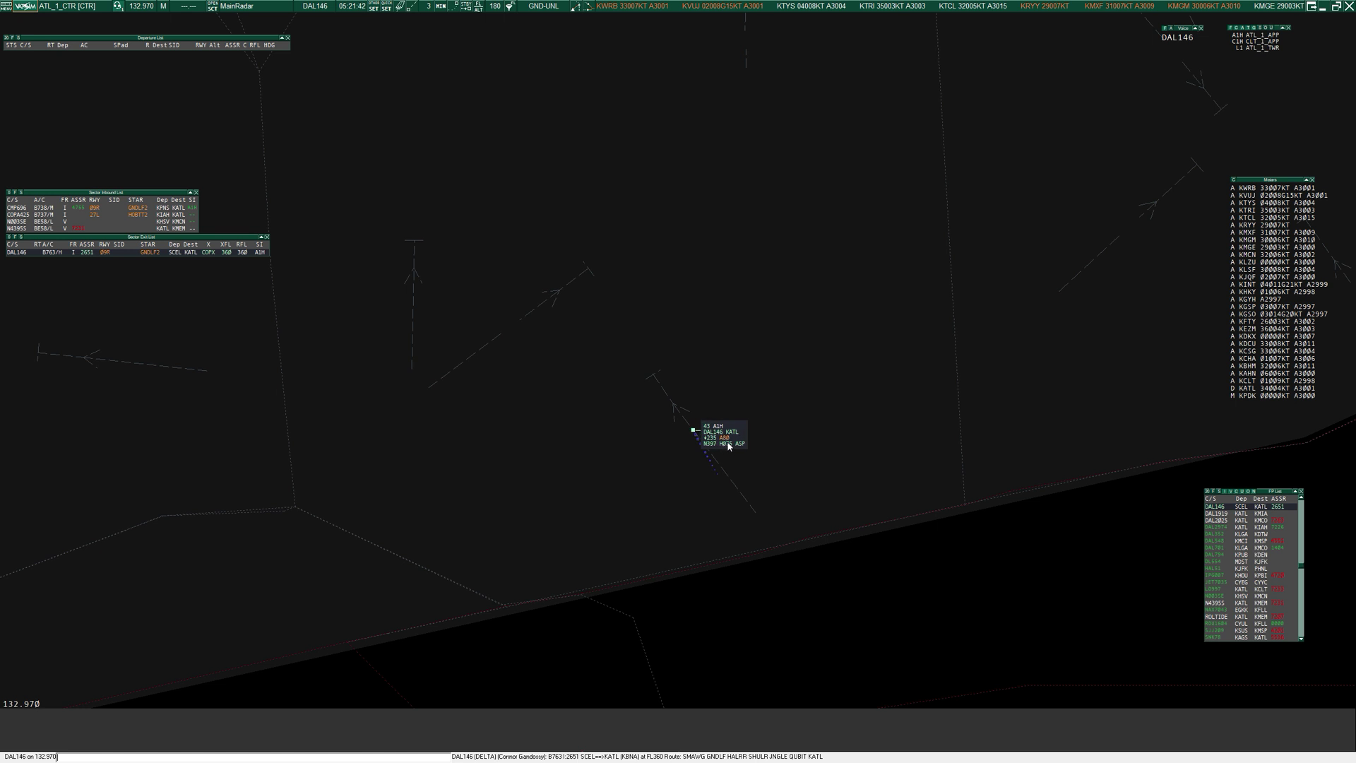
pyautogui.click(729, 448)
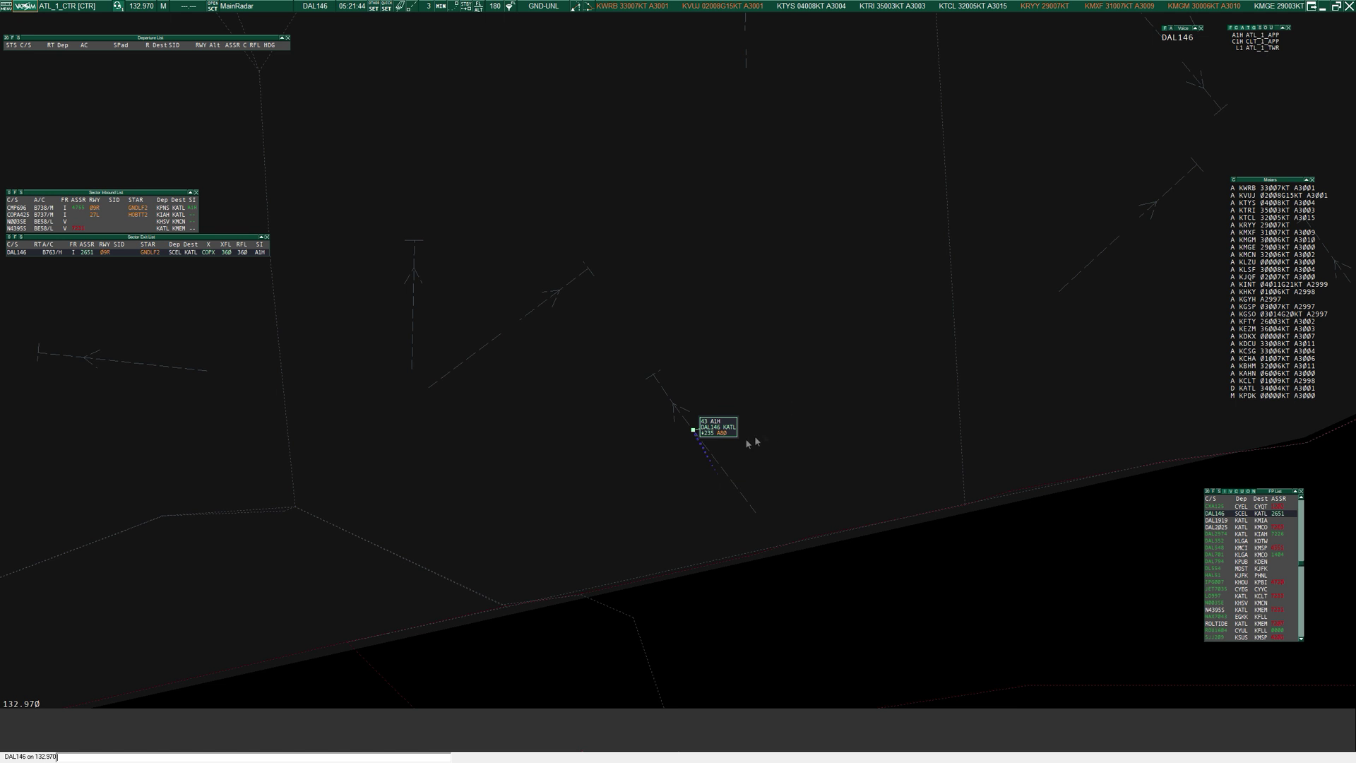
# Clear DAL146's temporary altitude by choosing '---'.
pyautogui.click(720, 433)
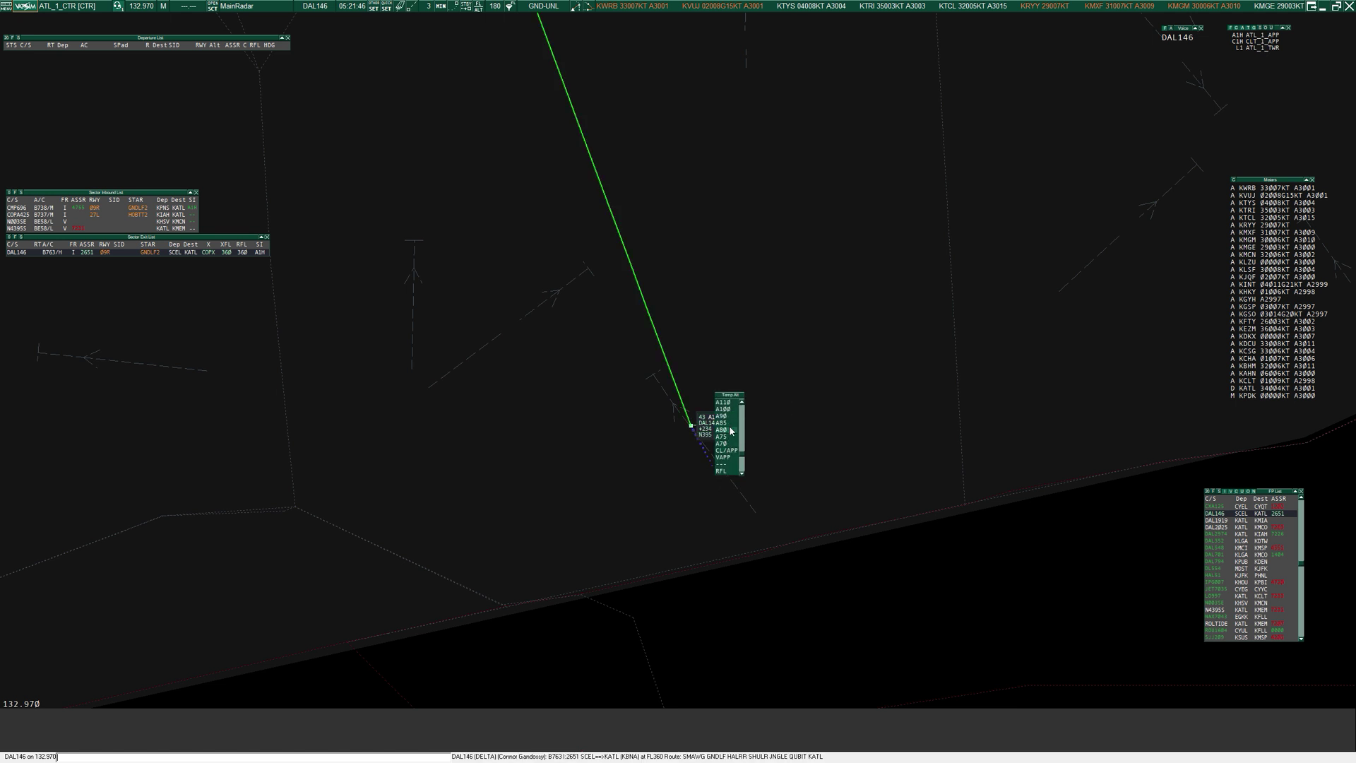
pyautogui.click(725, 430)
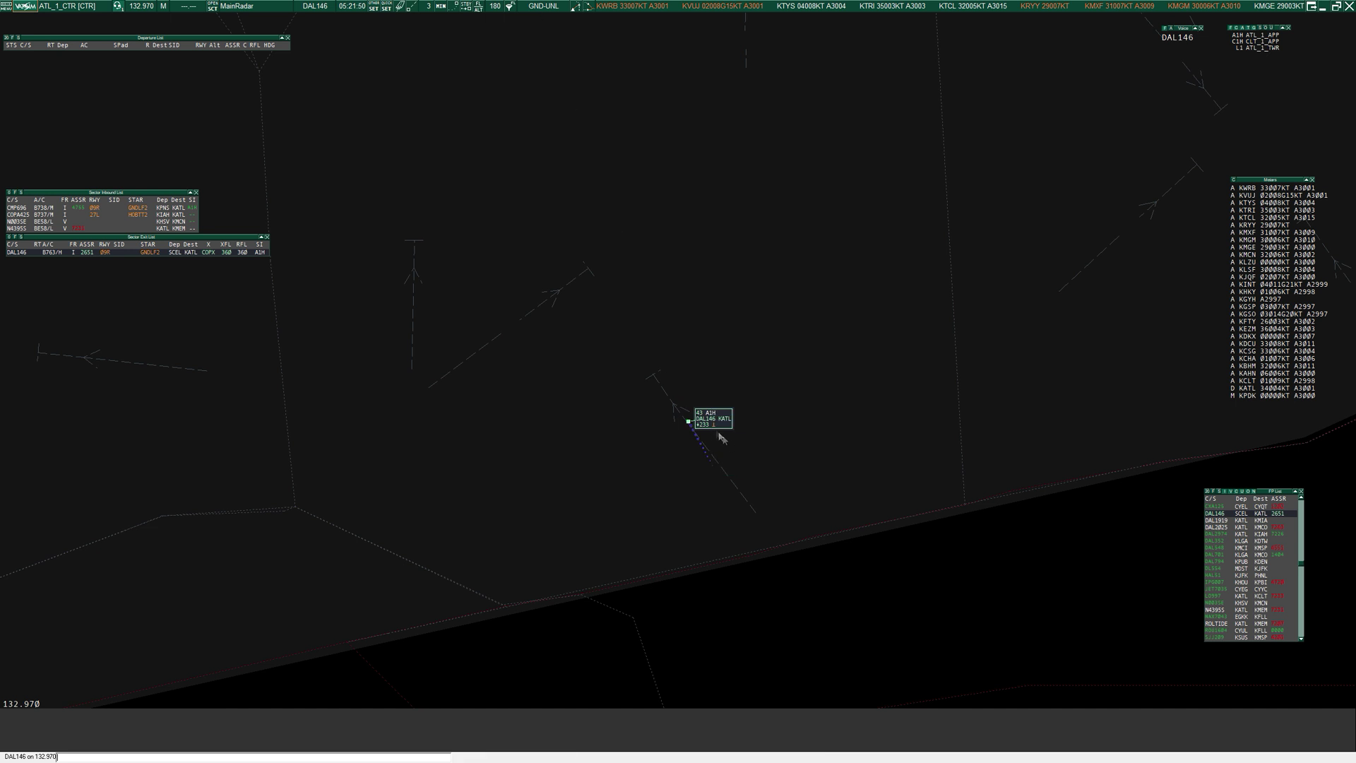
pyautogui.moveTo(714, 430)
pyautogui.click(715, 429)
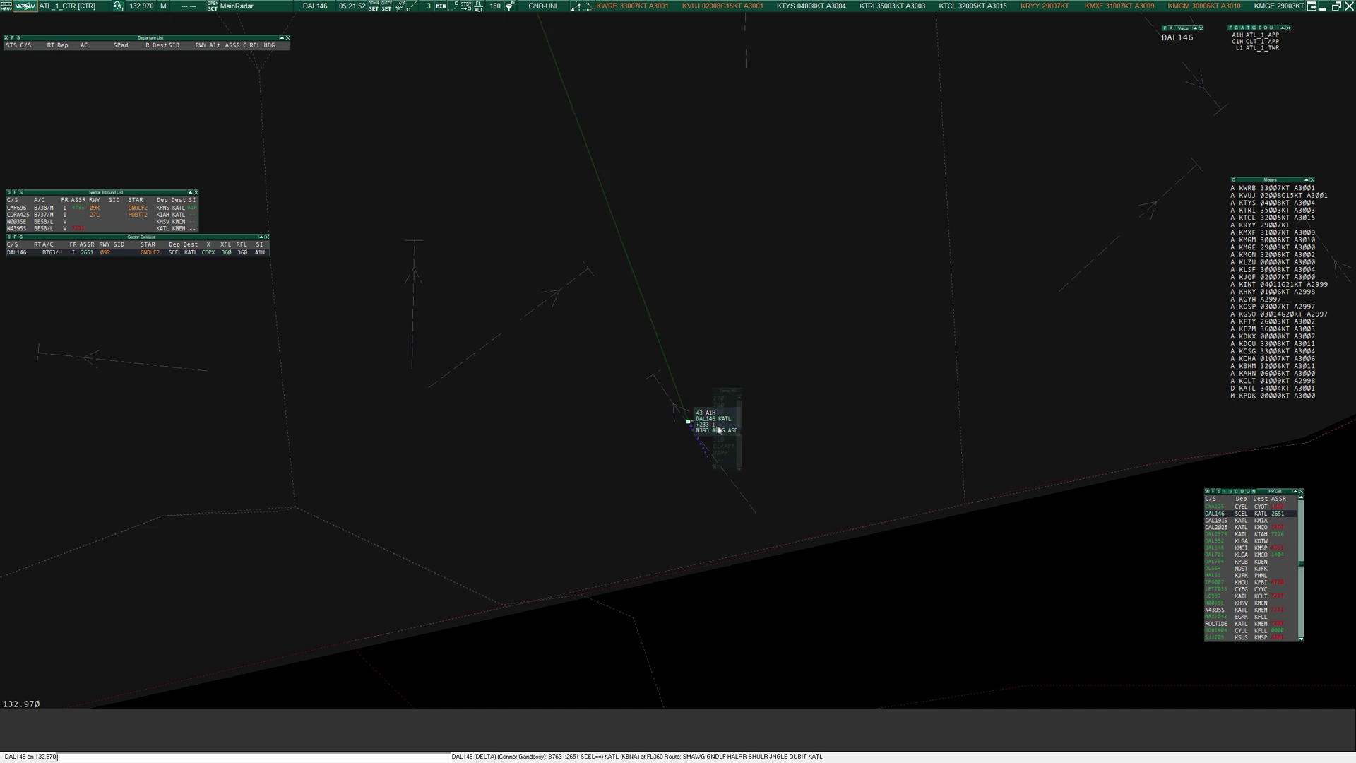
pyautogui.click(723, 456)
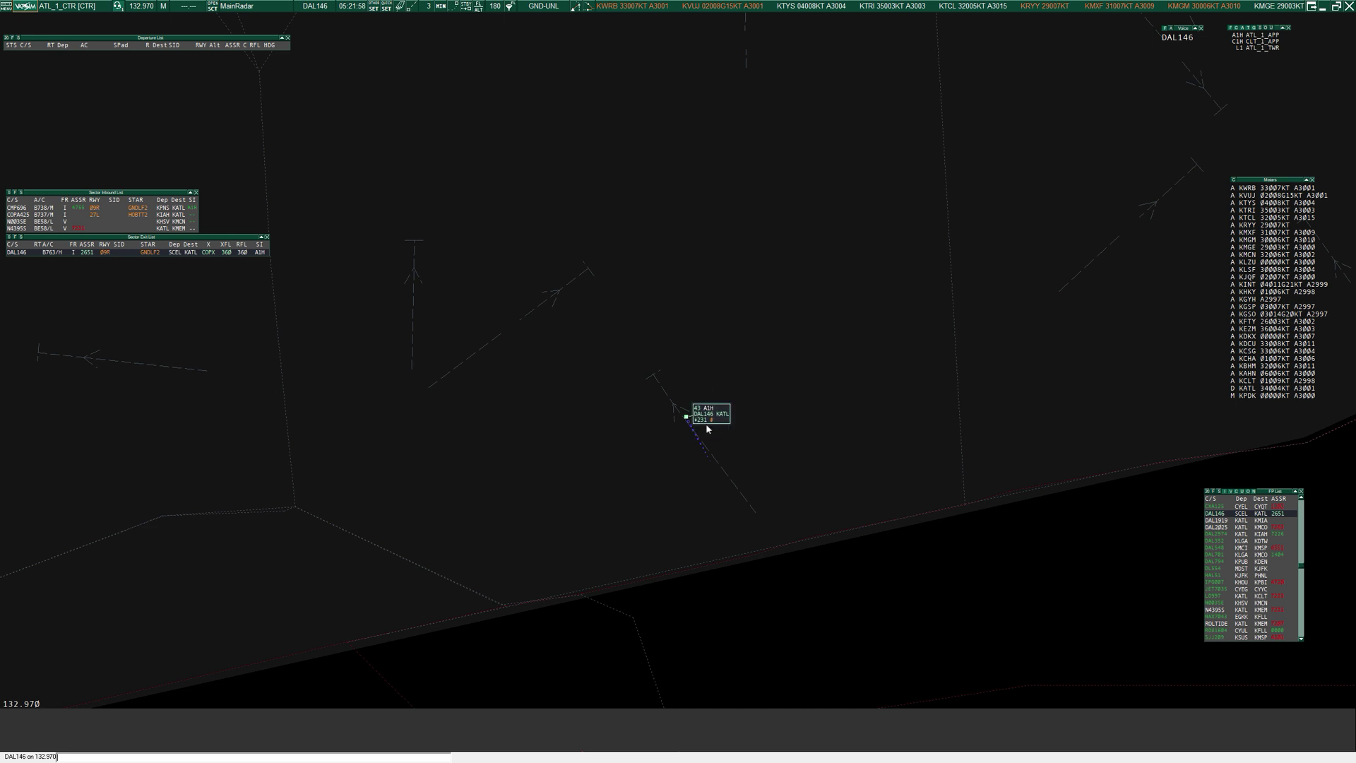
pyautogui.click(713, 424)
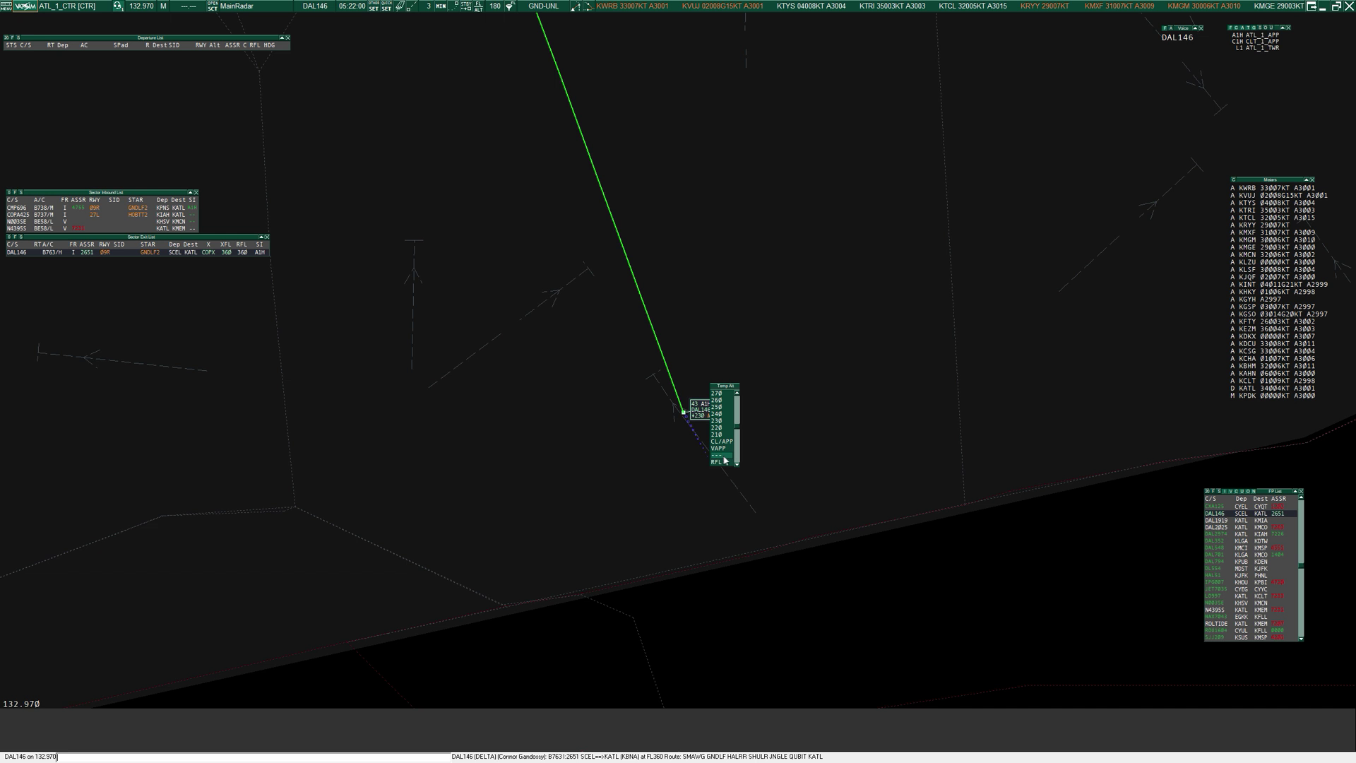
pyautogui.click(723, 457)
# Set DAL146's temporary altitude back to A80.
pyautogui.click(713, 418)
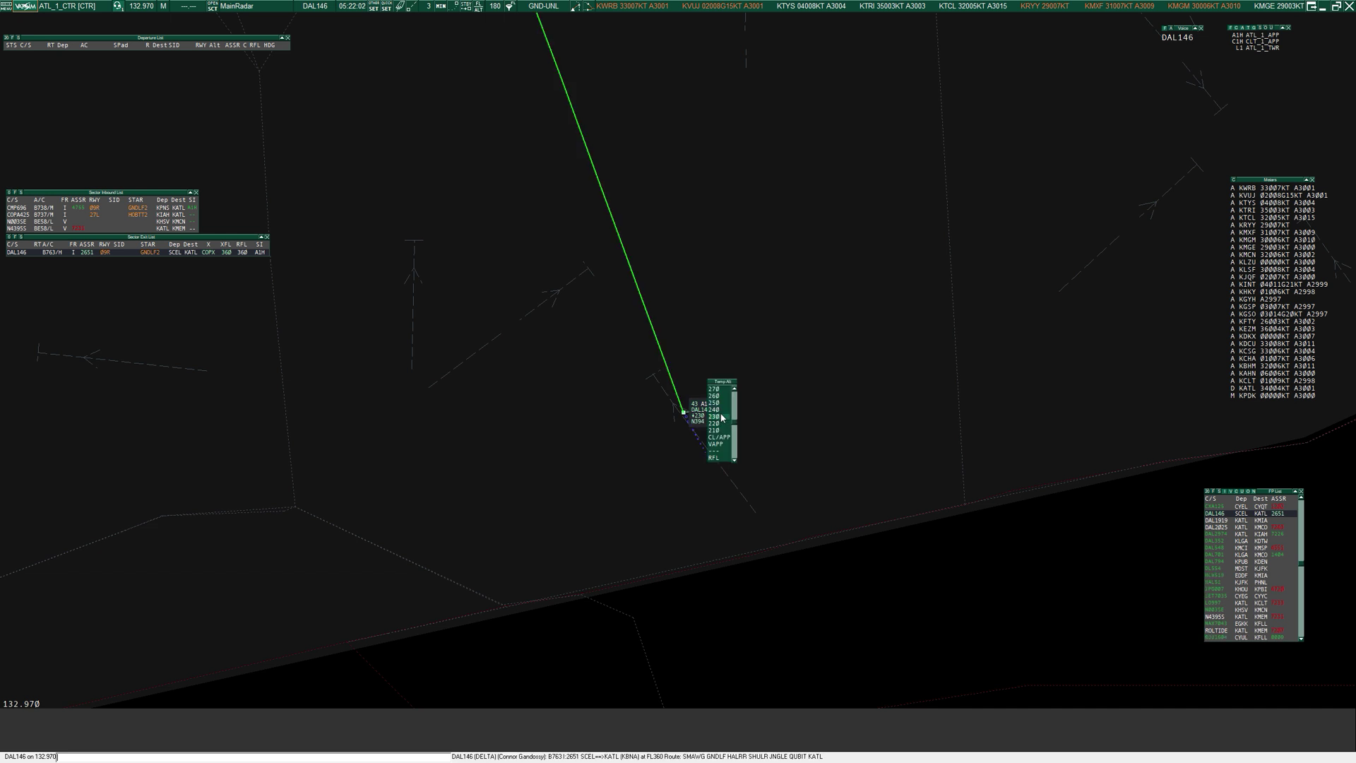
pyautogui.scroll(-5, 721, 428)
pyautogui.click(719, 430)
pyautogui.scroll(-3, 767, 397)
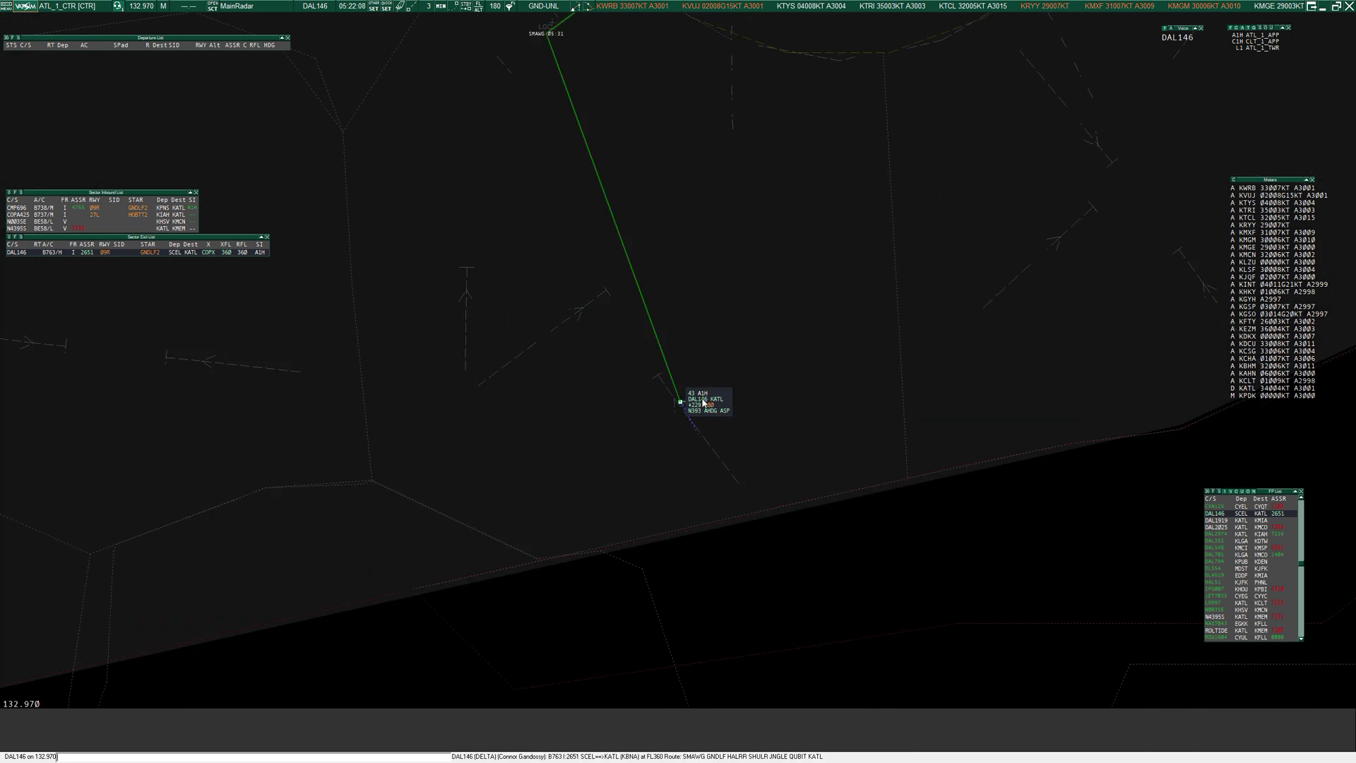
pyautogui.moveTo(701, 402)
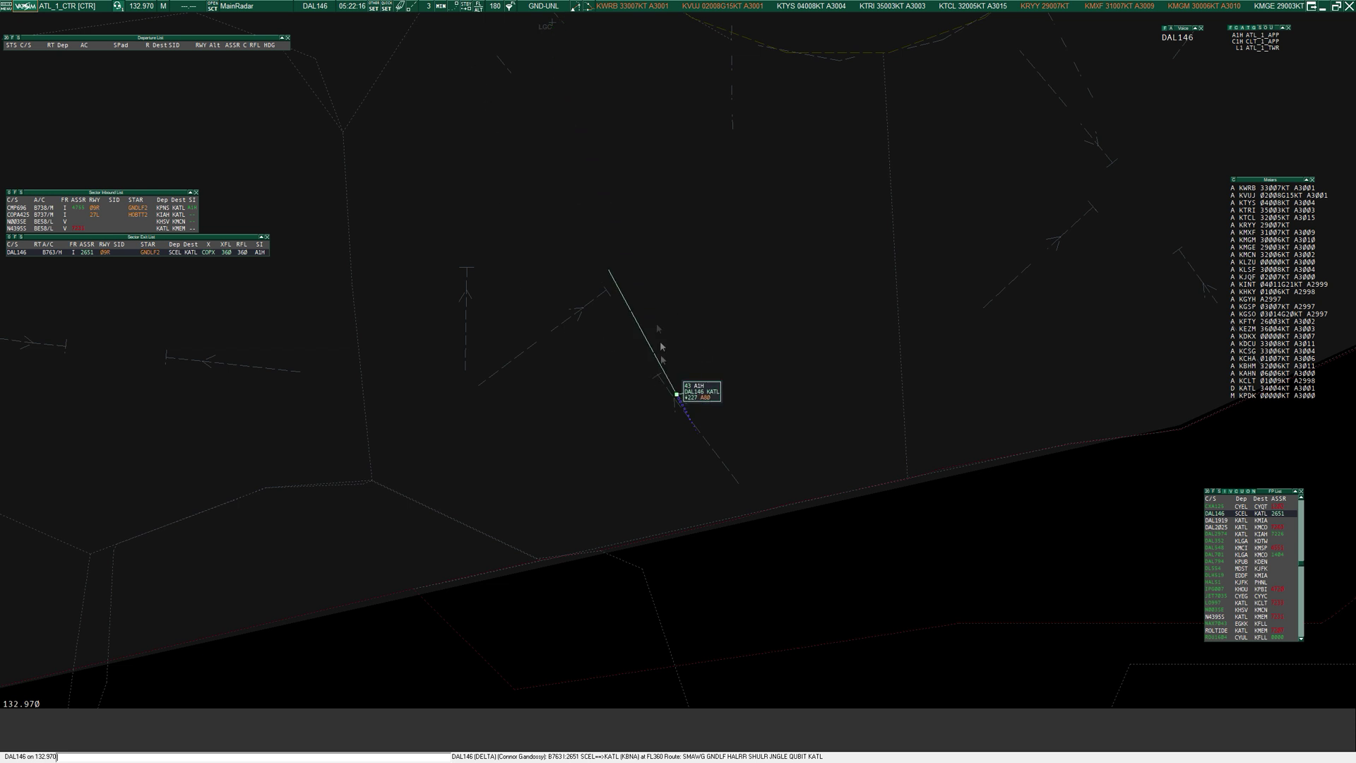
pyautogui.click(428, 9)
pyautogui.rightClick(428, 10)
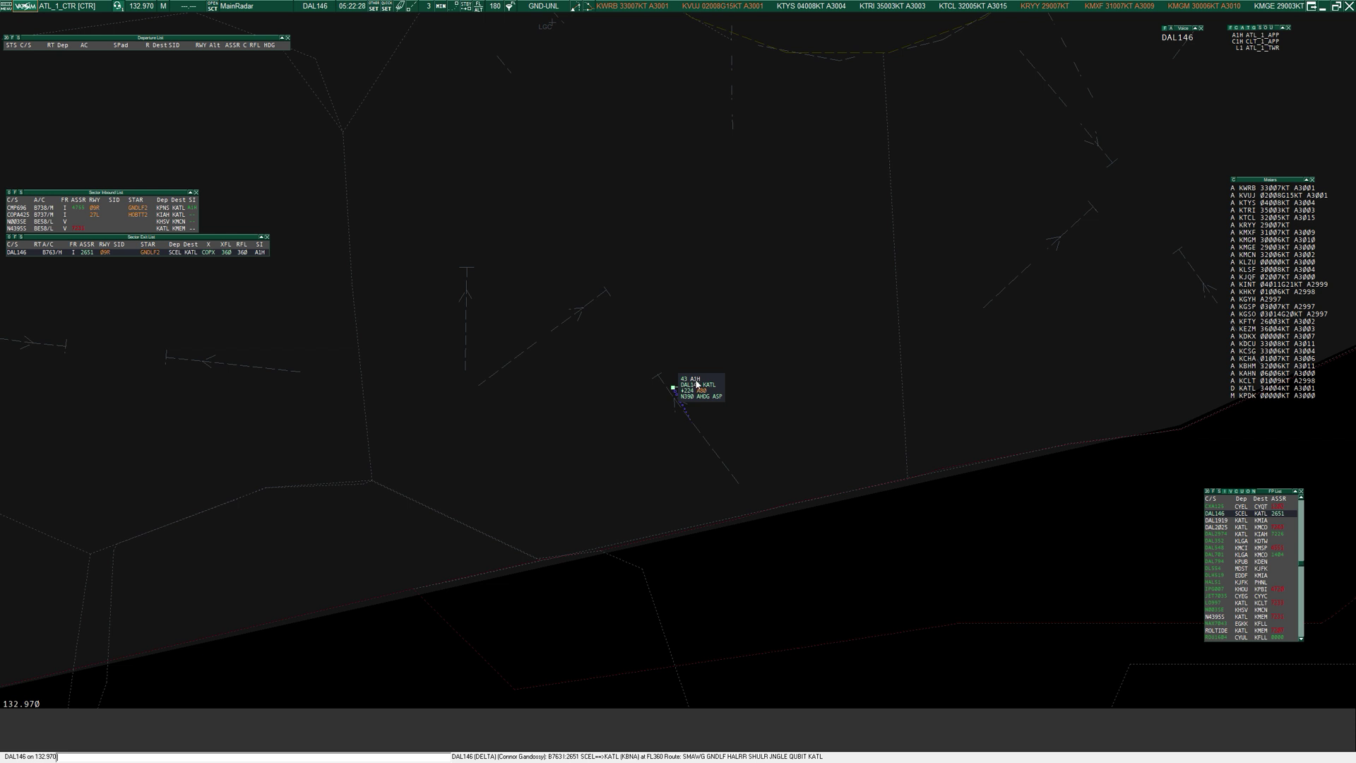
# Manually transfer DAL146 to the approach controller's frequency.
pyautogui.moveTo(727, 278); pyautogui.dragTo(723, 456)
pyautogui.scroll(-2, 723, 456)
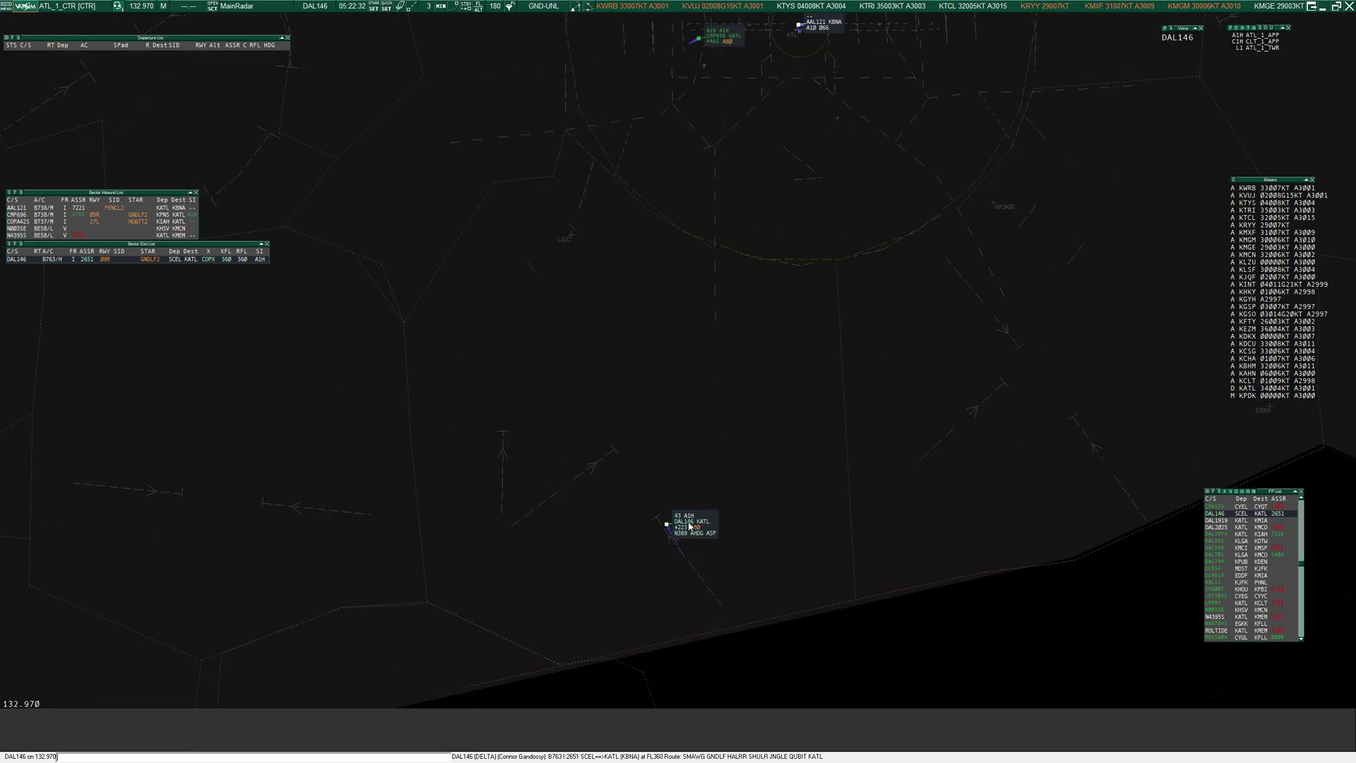
pyautogui.click(689, 524)
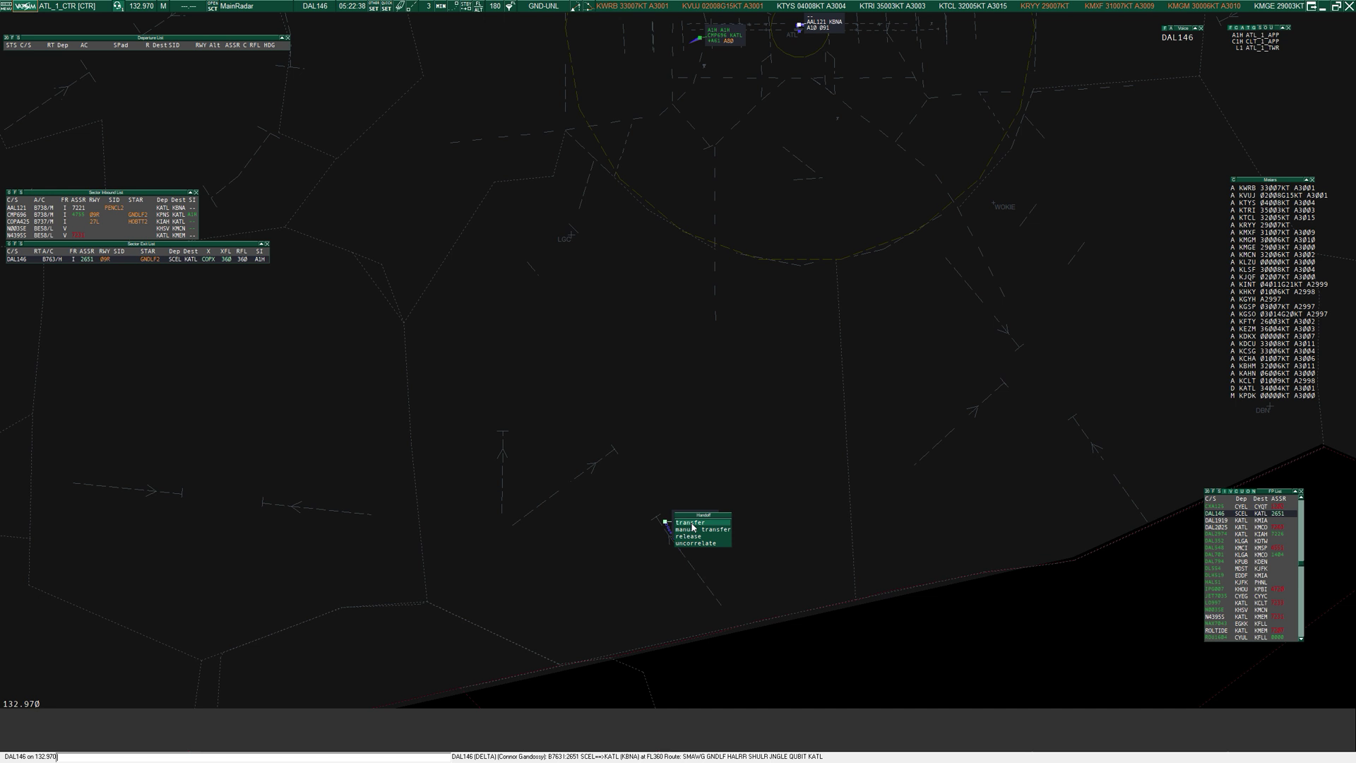
pyautogui.click(695, 530)
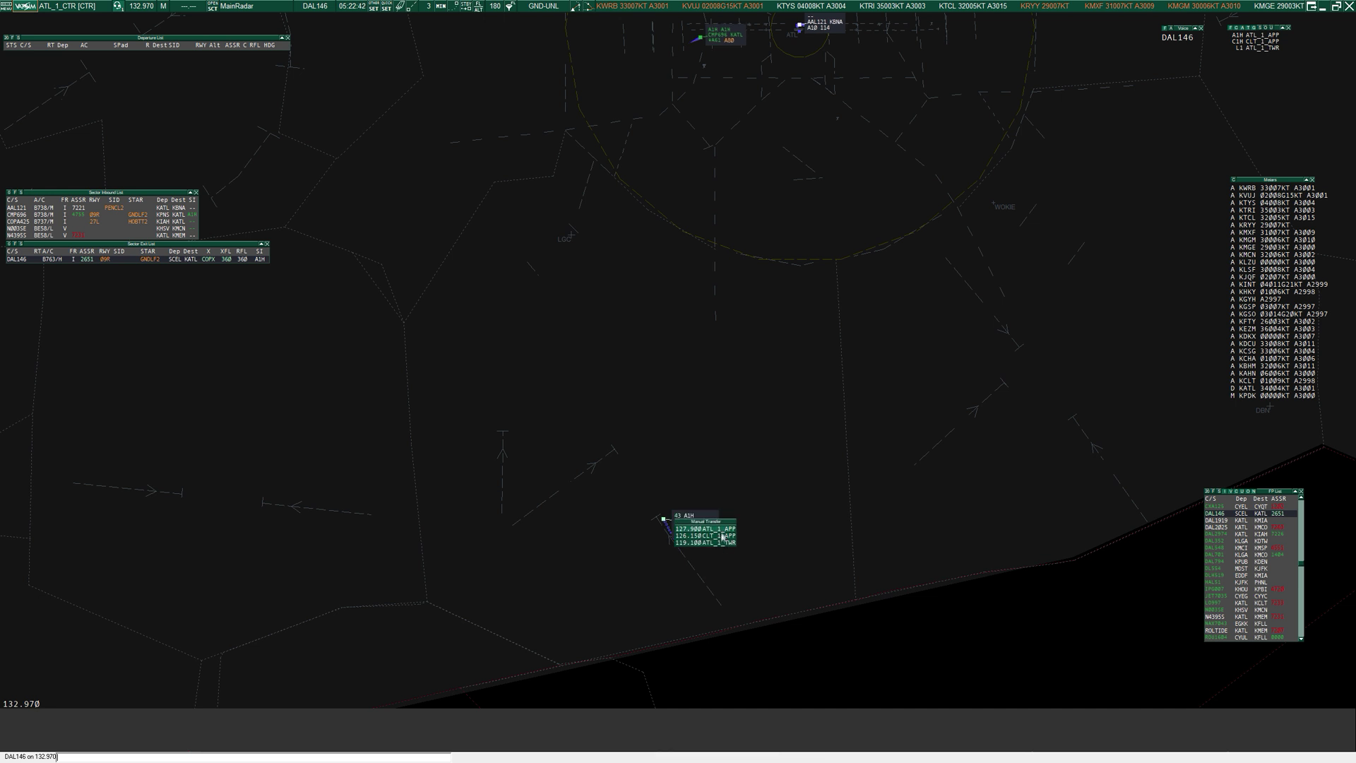
pyautogui.click(717, 543)
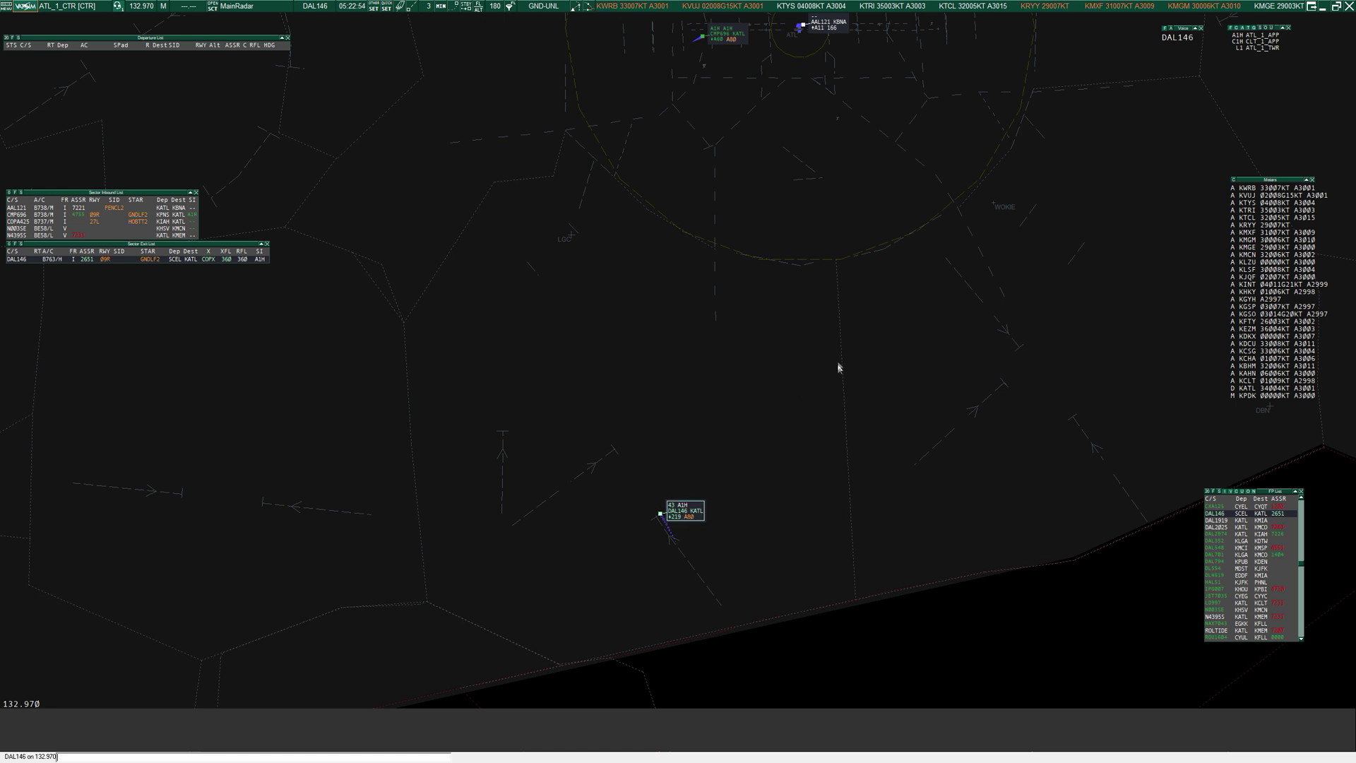
pyautogui.scroll(-4, 838, 369)
pyautogui.moveTo(530, 242); pyautogui.dragTo(537, 353)
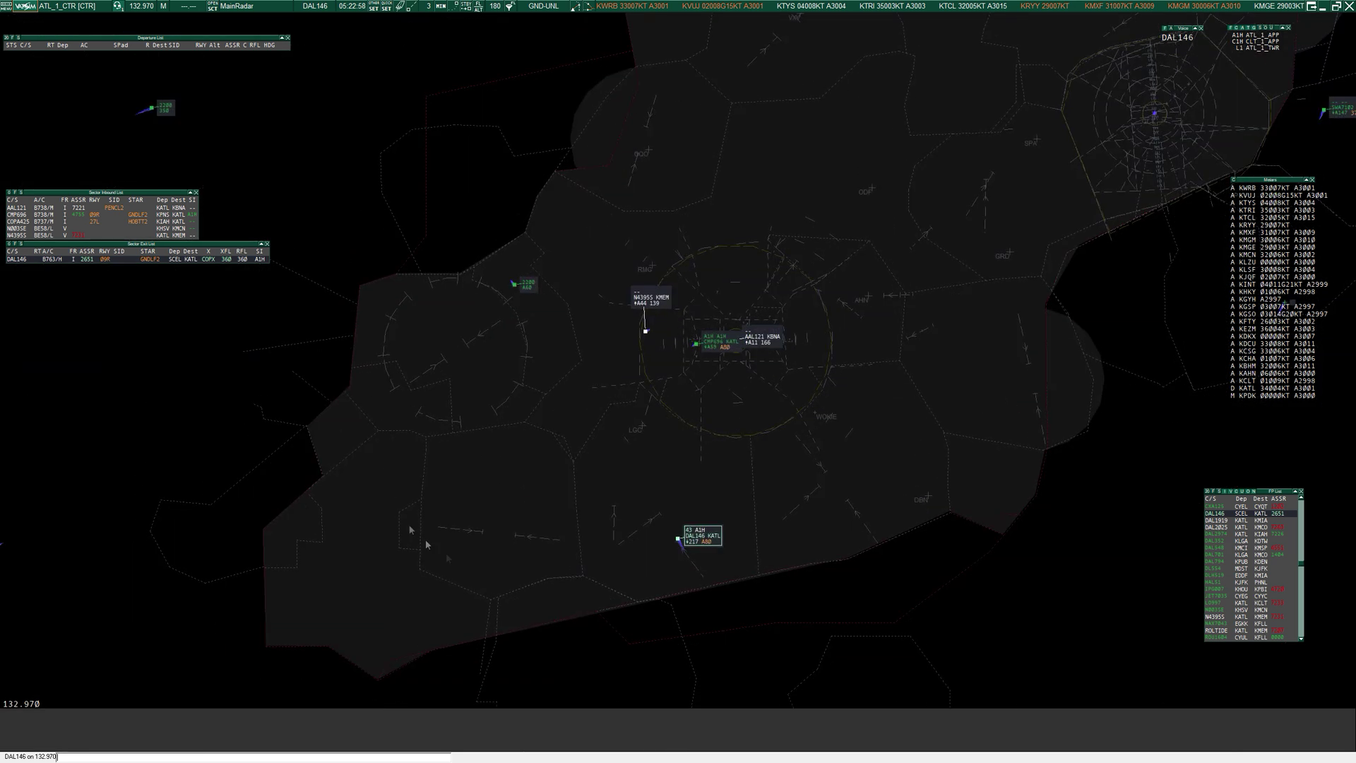
pyautogui.moveTo(978, 243); pyautogui.dragTo(957, 315)
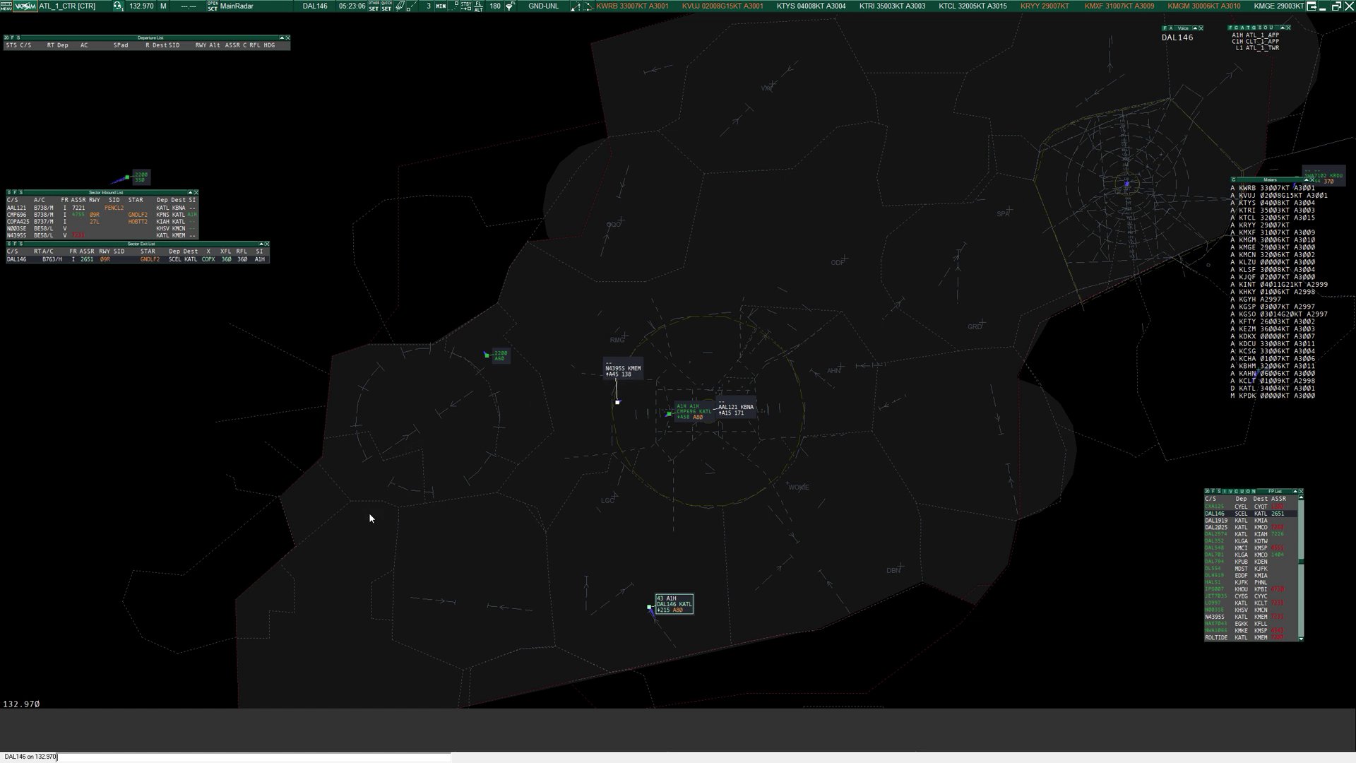
pyautogui.moveTo(444, 362); pyautogui.dragTo(355, 582)
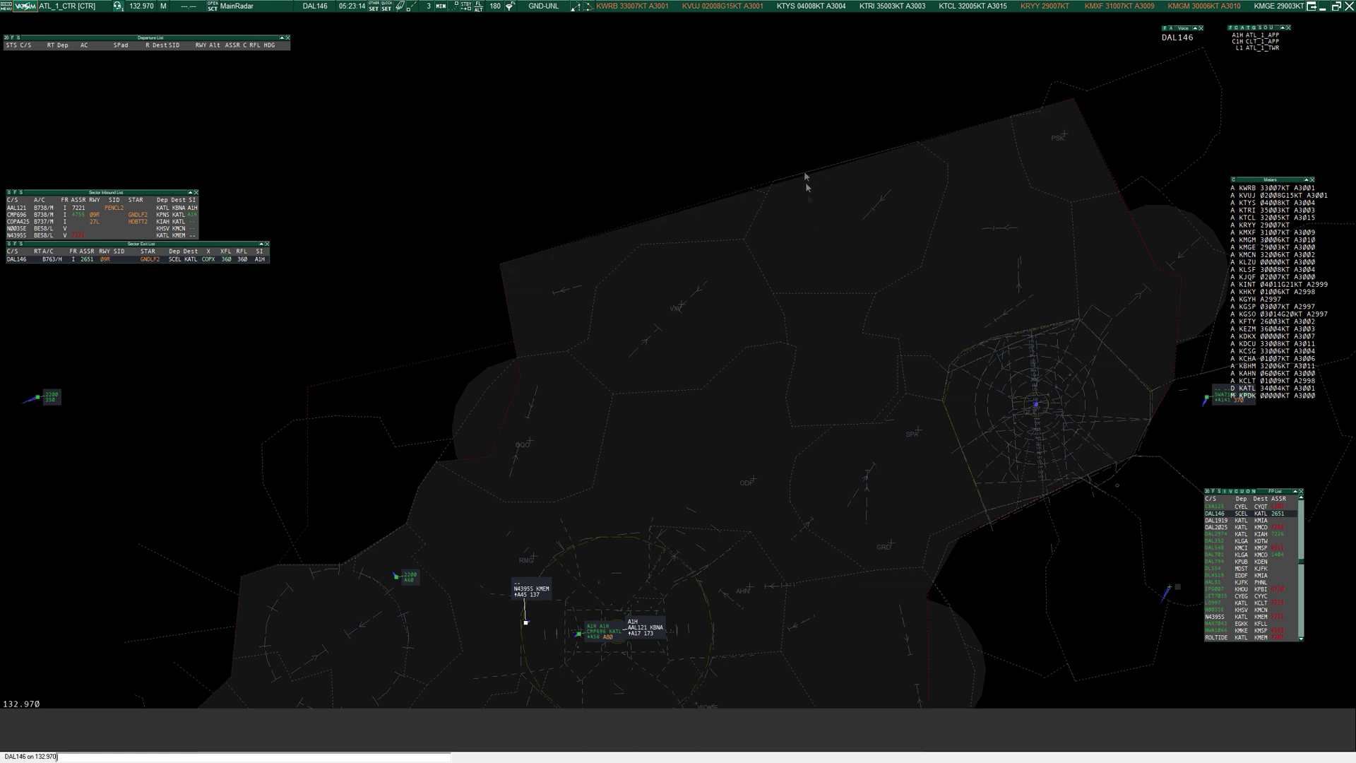
pyautogui.moveTo(794, 470); pyautogui.dragTo(820, 274)
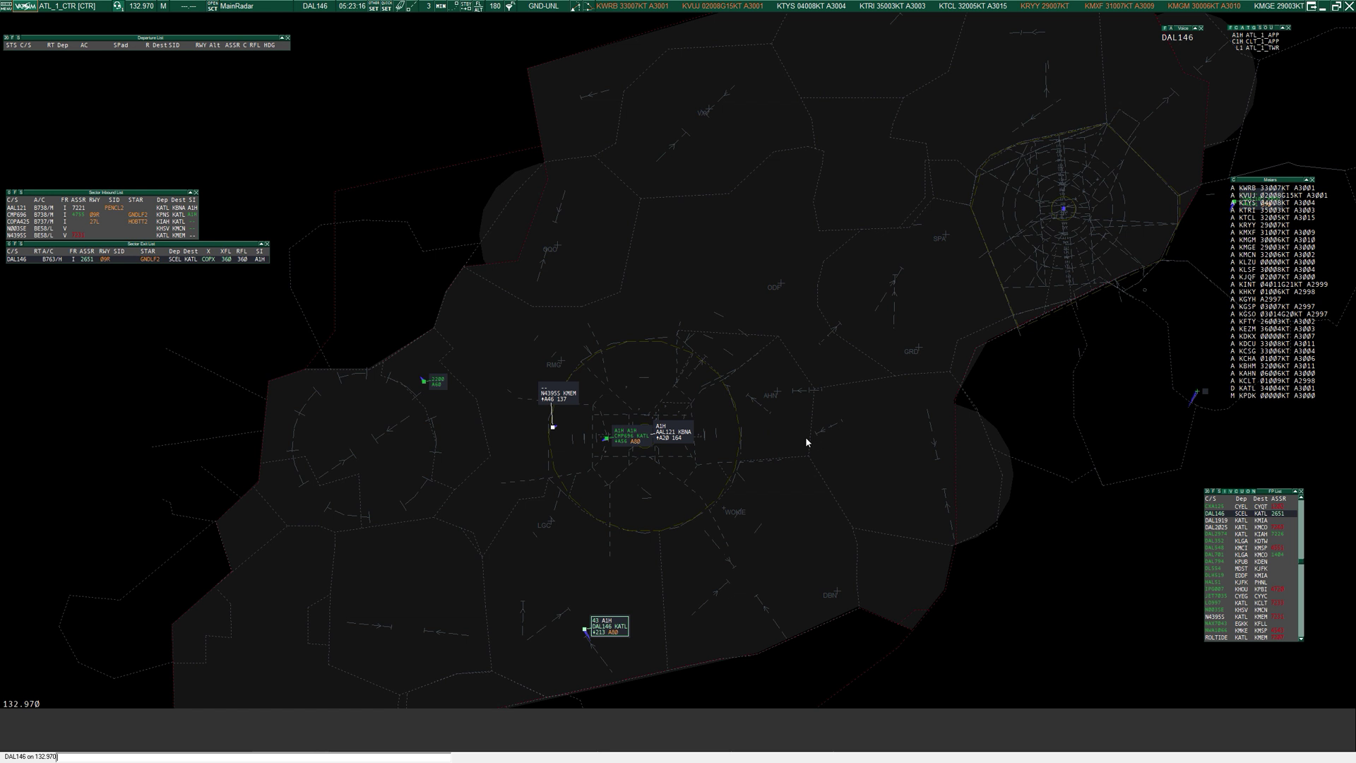
pyautogui.moveTo(798, 441); pyautogui.dragTo(795, 451)
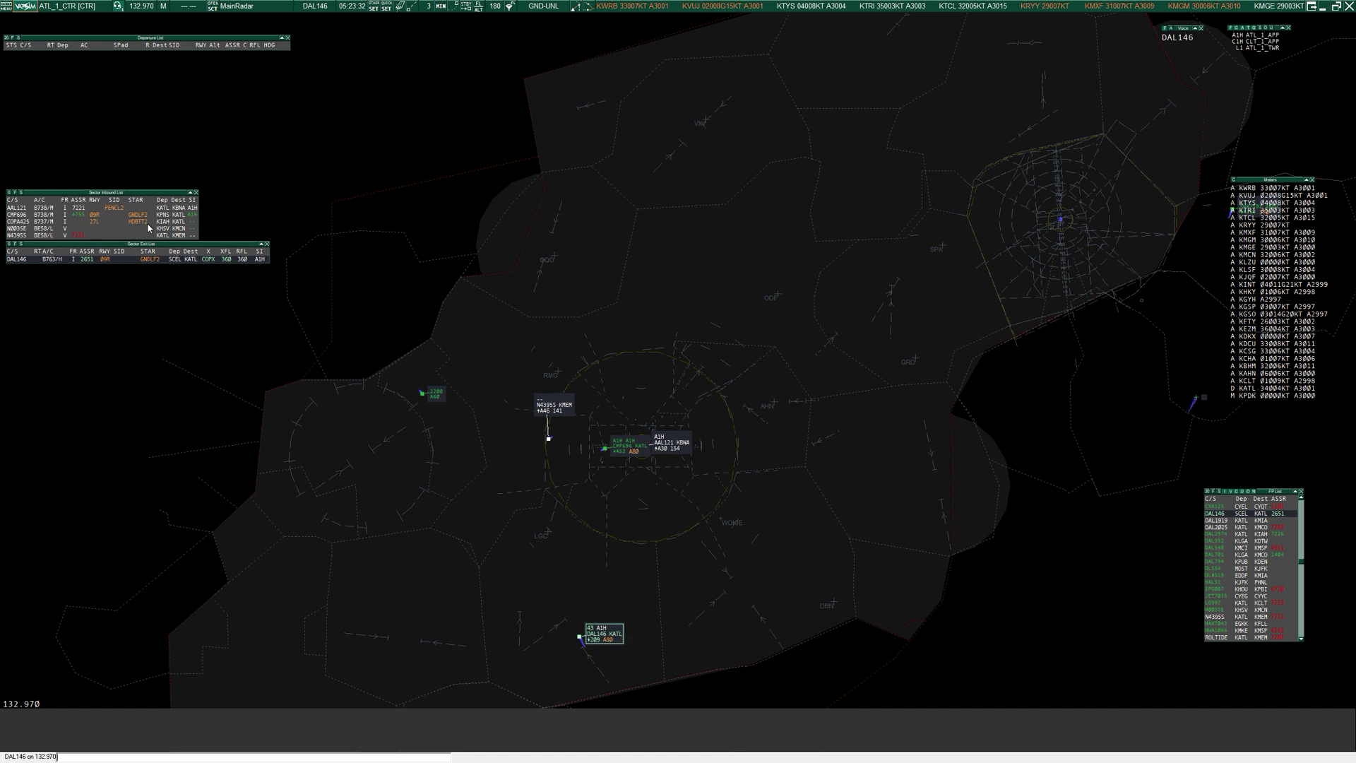
pyautogui.click(16, 222)
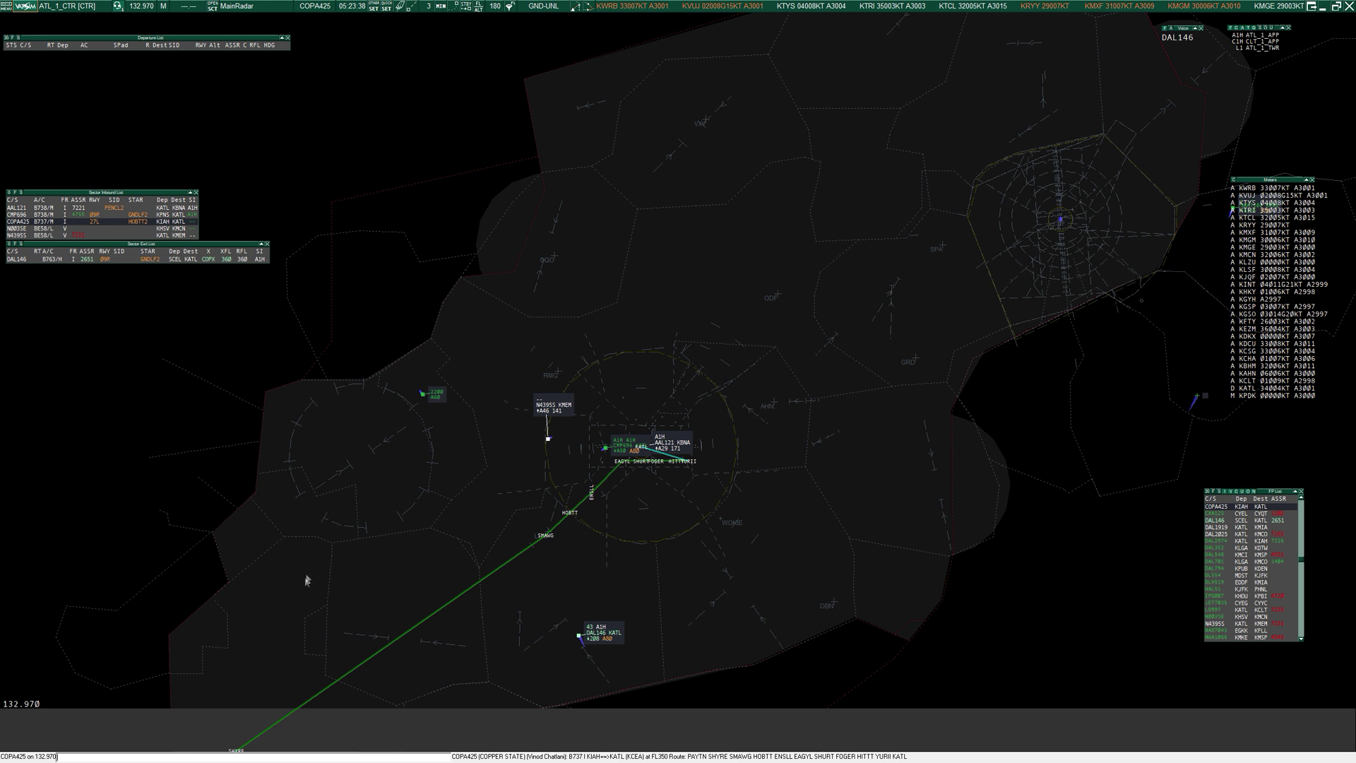
# Review COPA425's flight plan, then assign runway 09R with the GNDLF2 arrival.
pyautogui.click(142, 223)
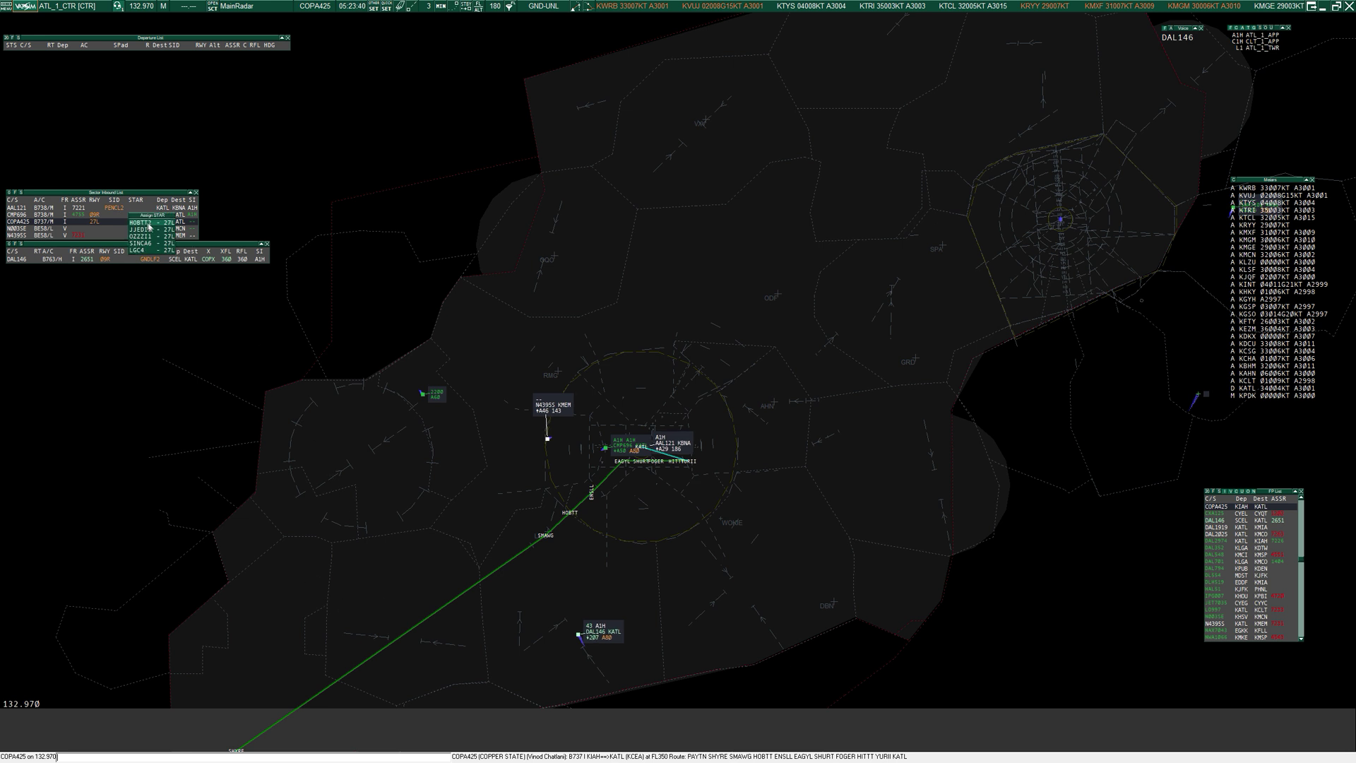
pyautogui.click(66, 223)
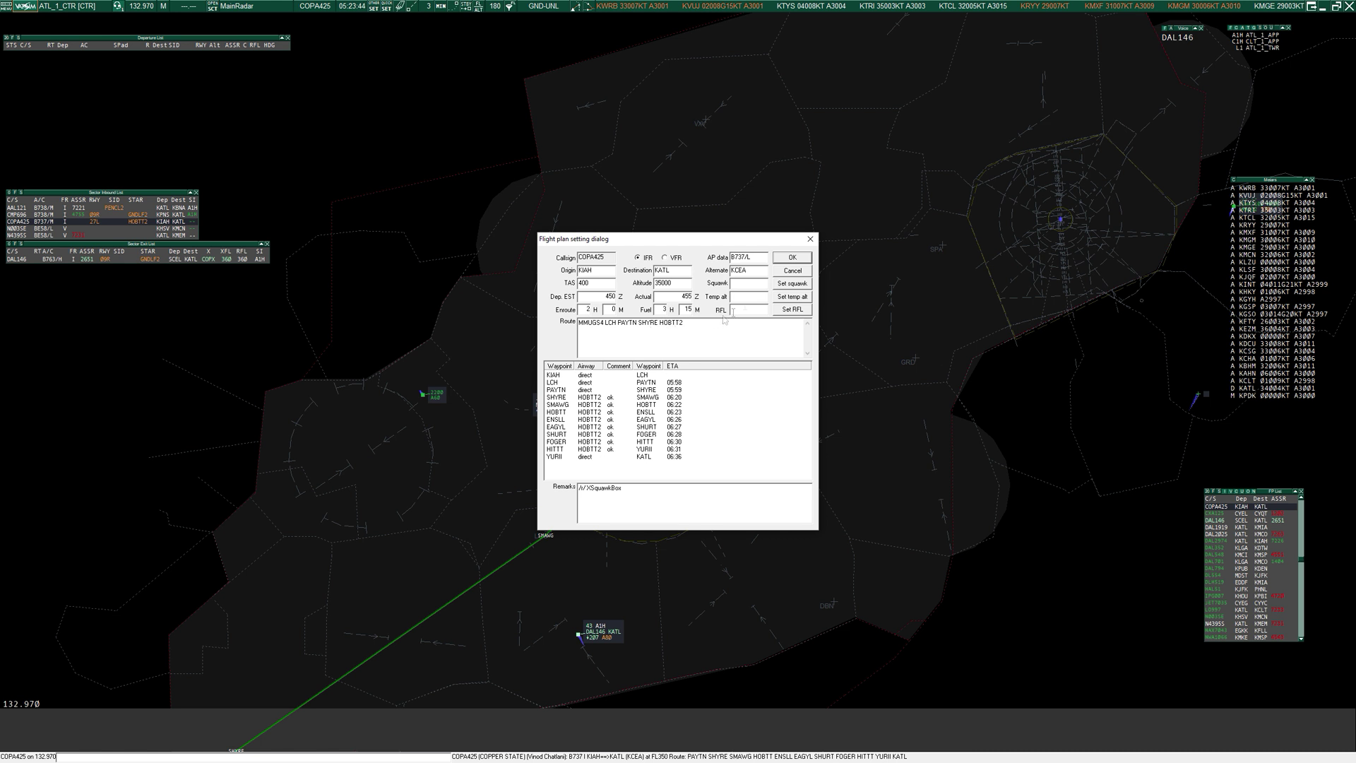
pyautogui.click(792, 257)
pyautogui.click(97, 223)
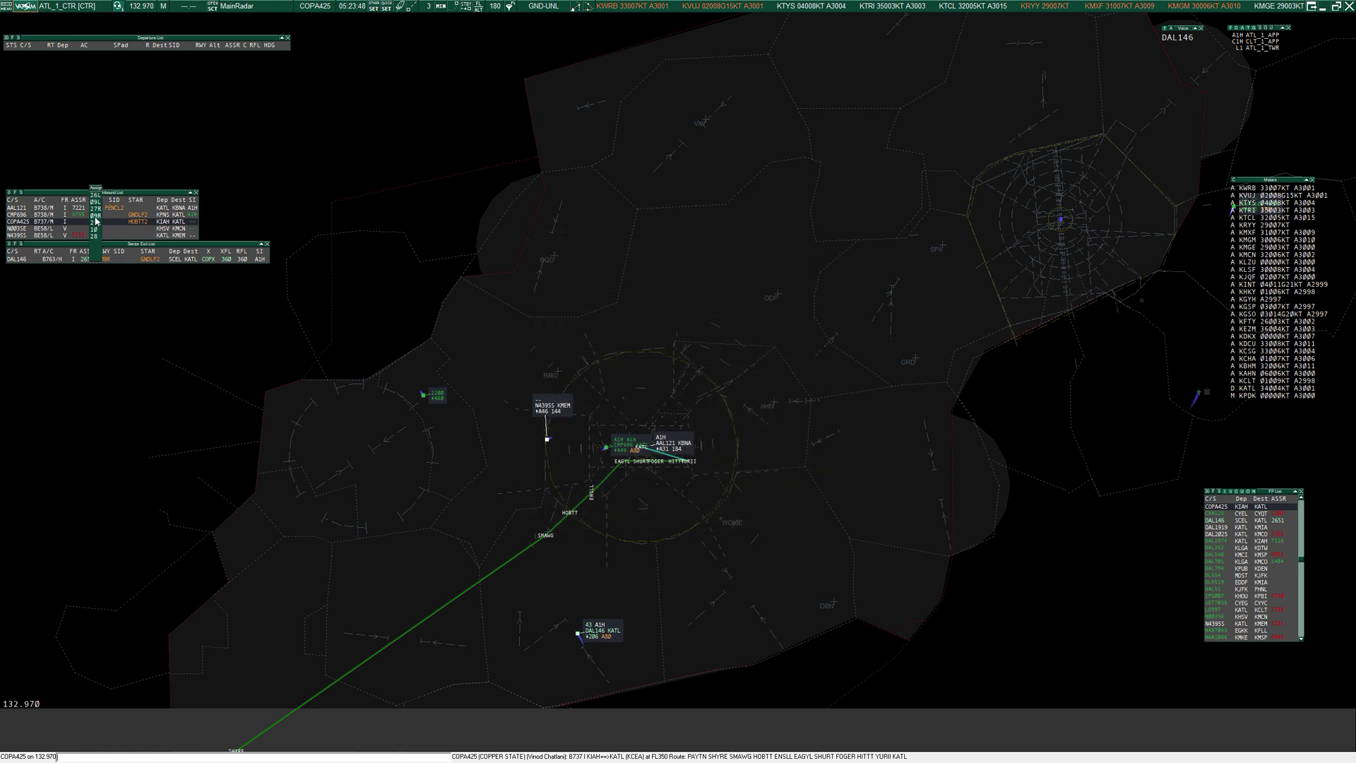
pyautogui.click(95, 216)
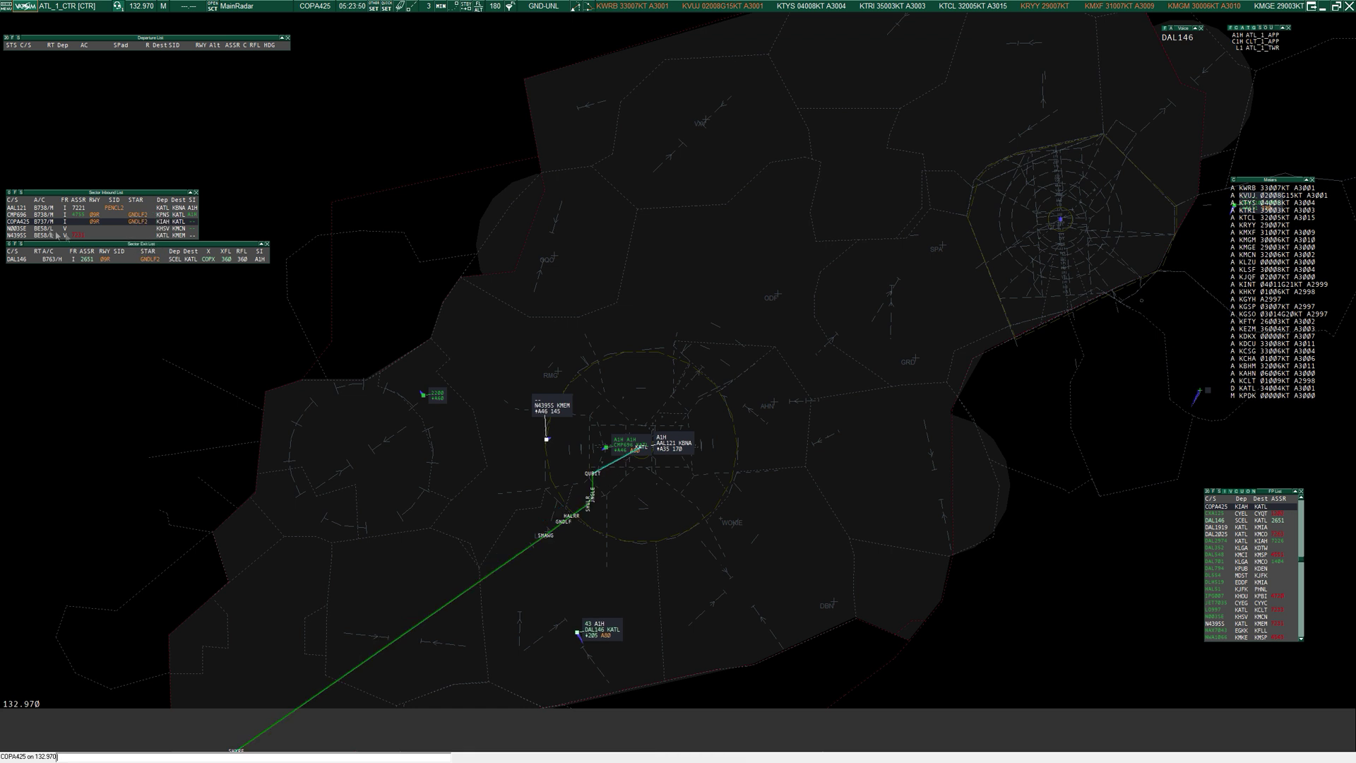